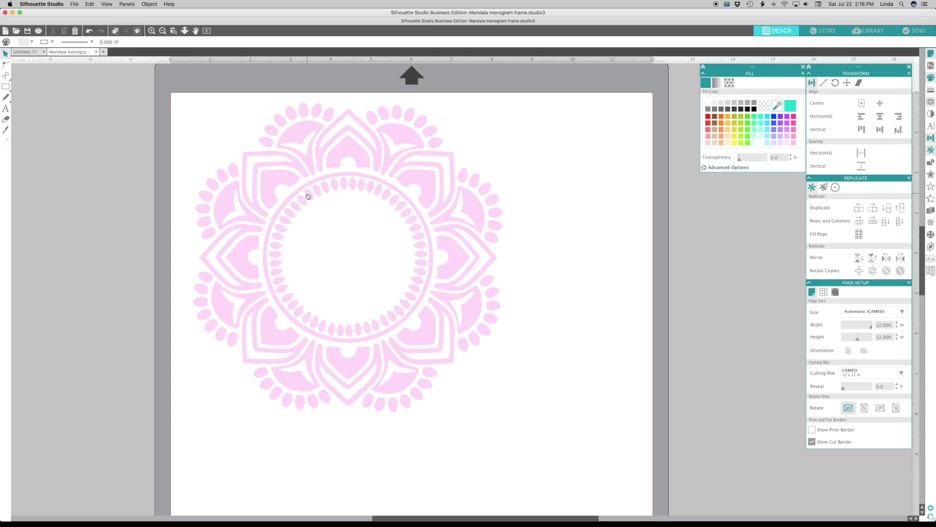
Fill the inner pointed petals of the mandala black and the outer crescent petals teal
{"action": "left_click", "coordinate": [280, 178]}
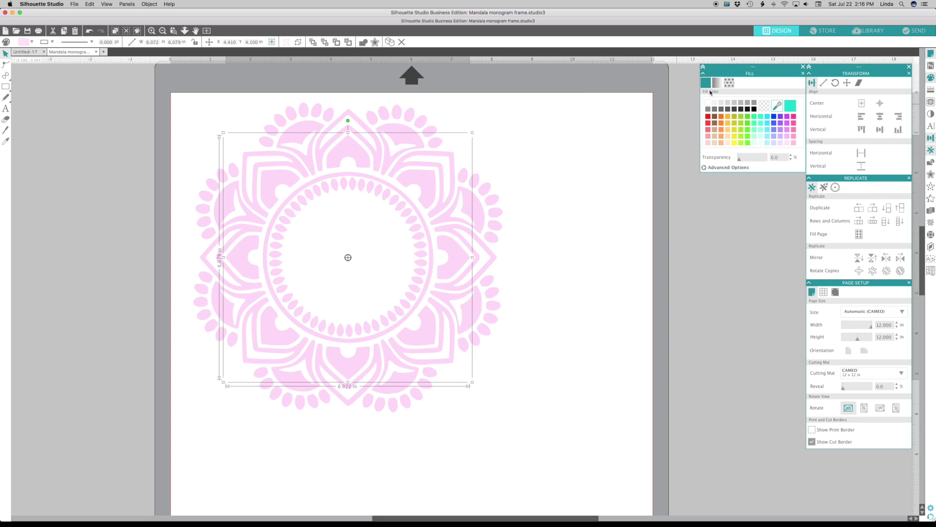
{"action": "left_click", "coordinate": [754, 109]}
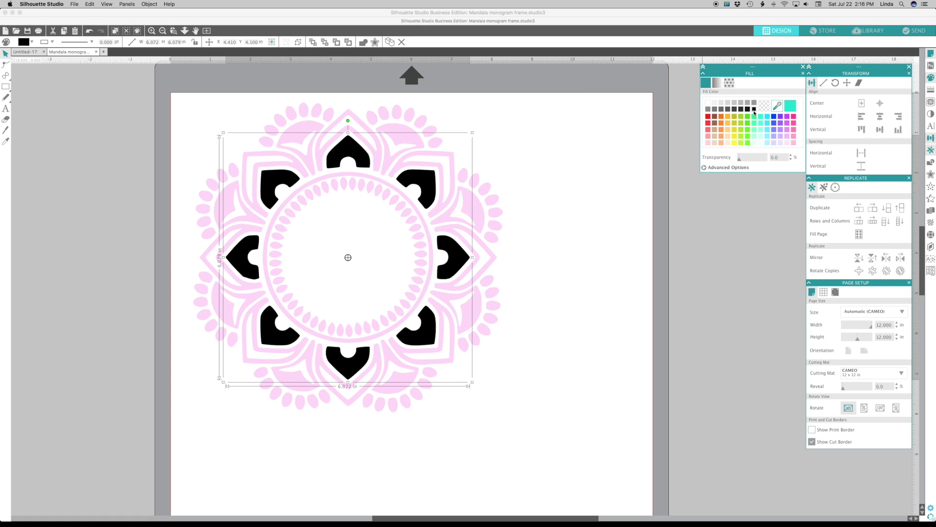
{"action": "left_click", "coordinate": [405, 135]}
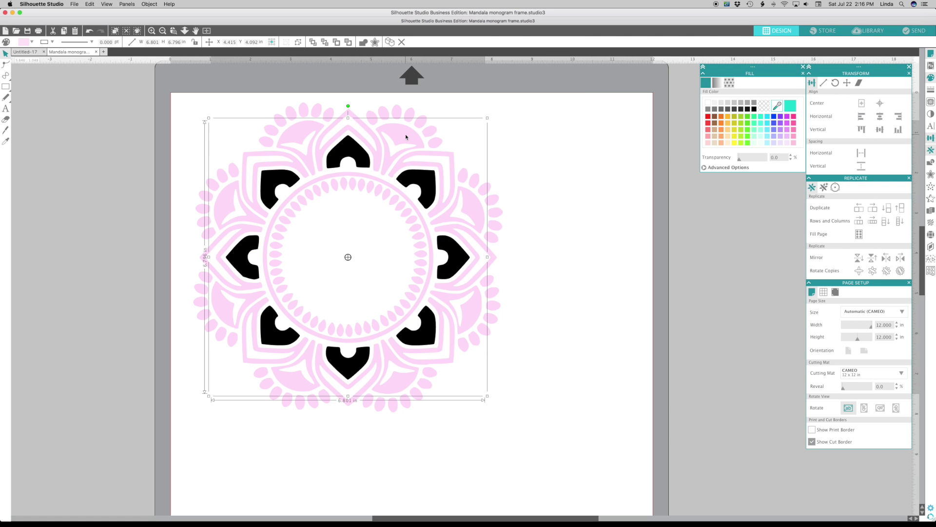
{"action": "left_click", "coordinate": [790, 108]}
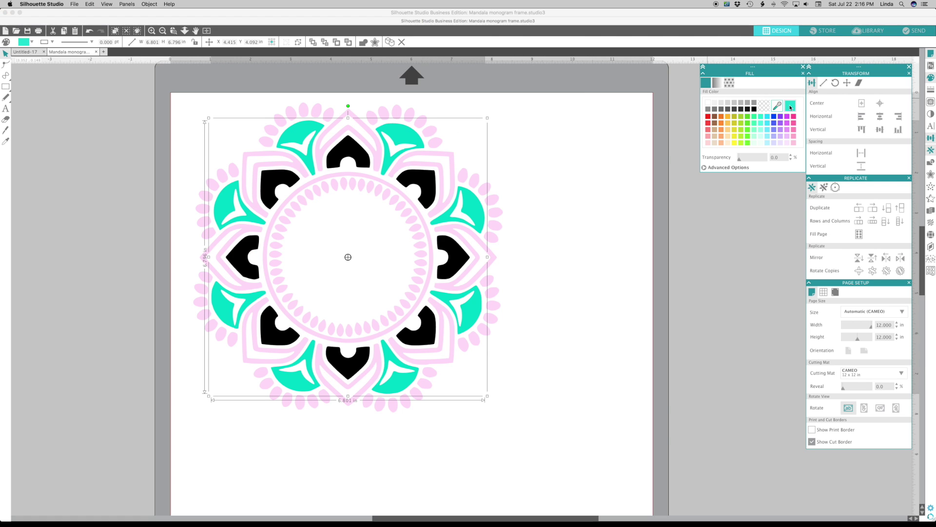
Fill the mandala's outer edge dots black and the inner ring of small teardrops teal
{"action": "left_click", "coordinate": [399, 112]}
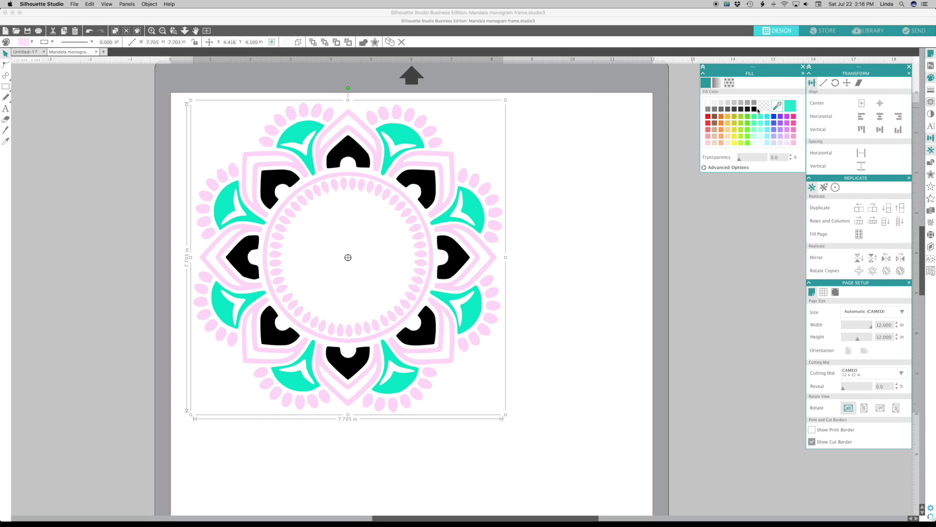
{"action": "left_click", "coordinate": [794, 106]}
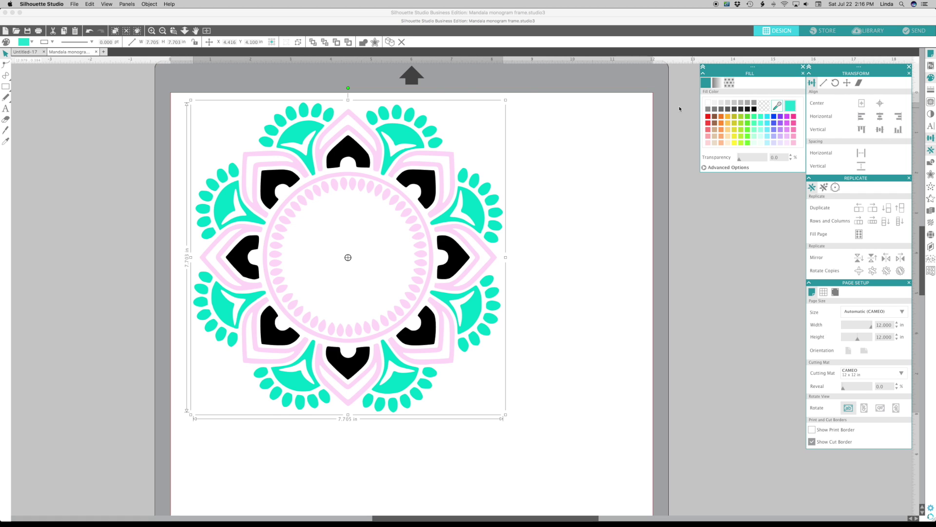
{"action": "left_click", "coordinate": [755, 109]}
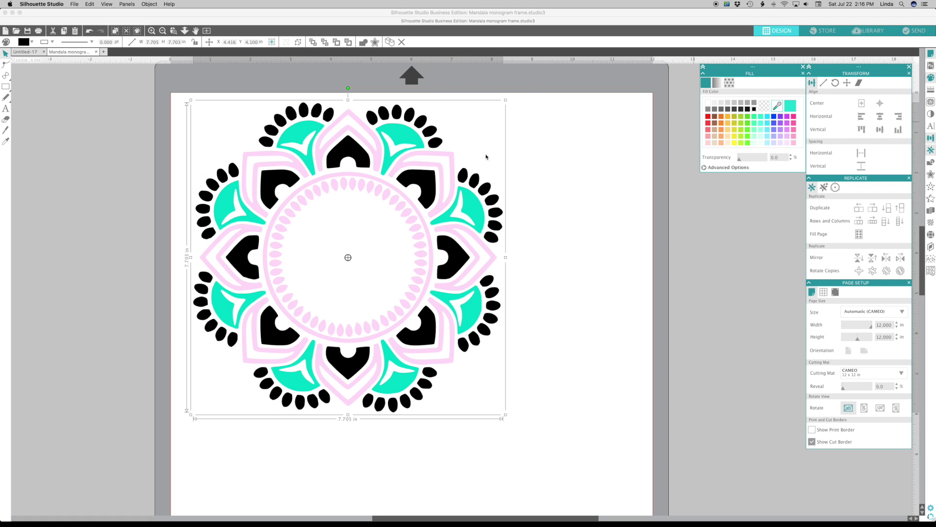
{"action": "left_click", "coordinate": [376, 193]}
{"action": "left_click", "coordinate": [792, 106]}
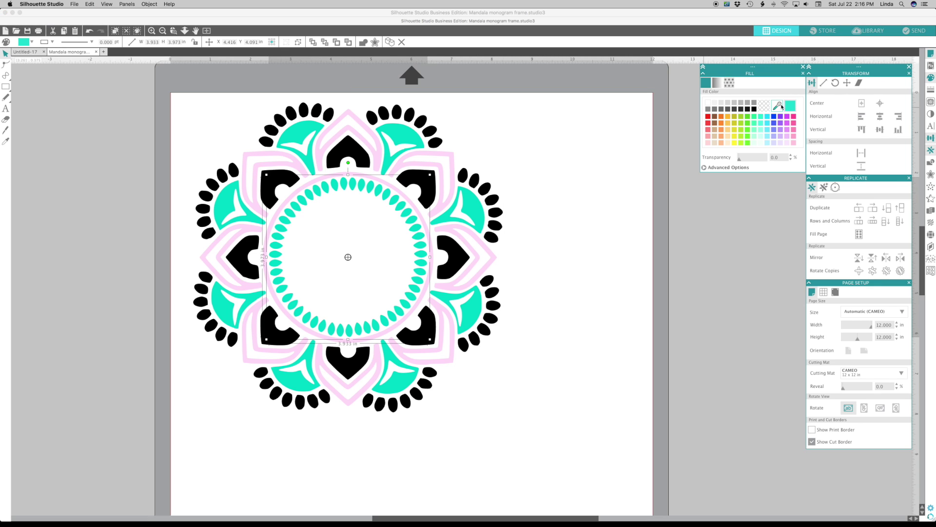
Try a hot pink fill on the mandala's pointed petal outlines and undo it
{"action": "left_click", "coordinate": [428, 167]}
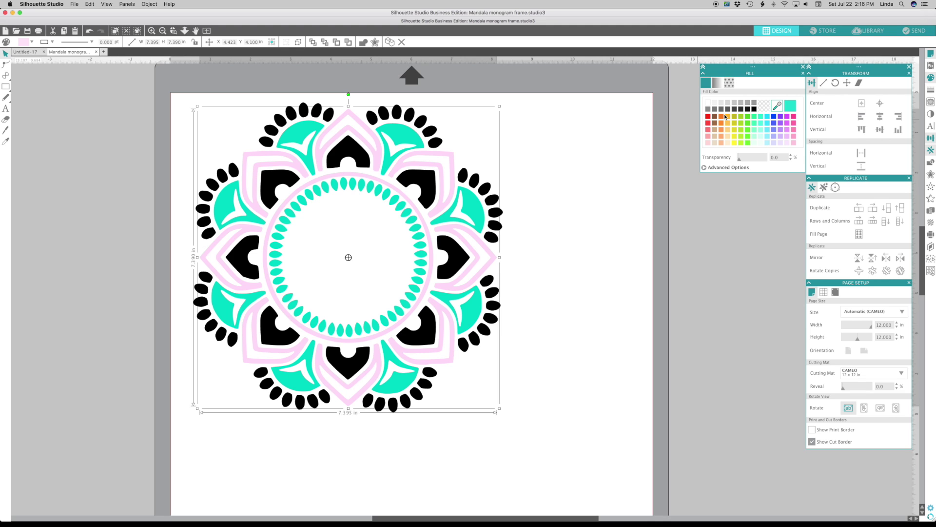
{"action": "left_click", "coordinate": [795, 117]}
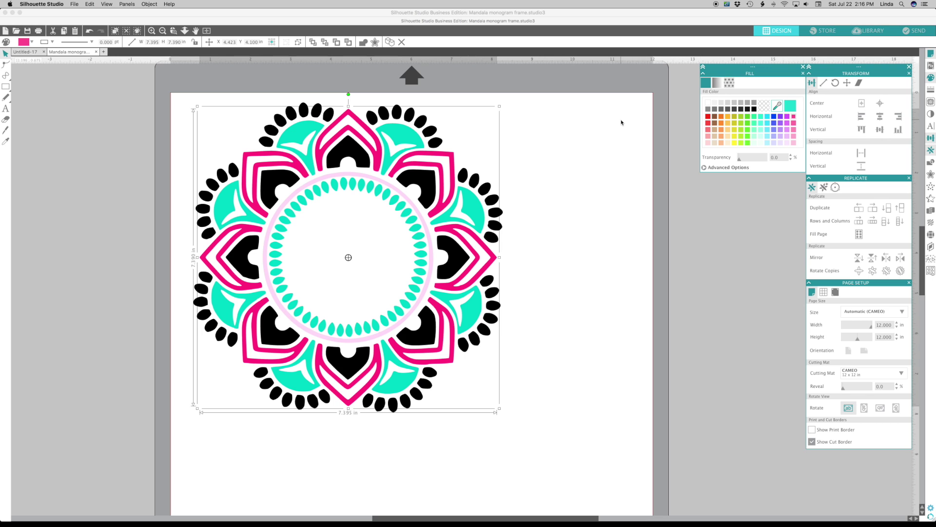
{"action": "left_click", "coordinate": [89, 31]}
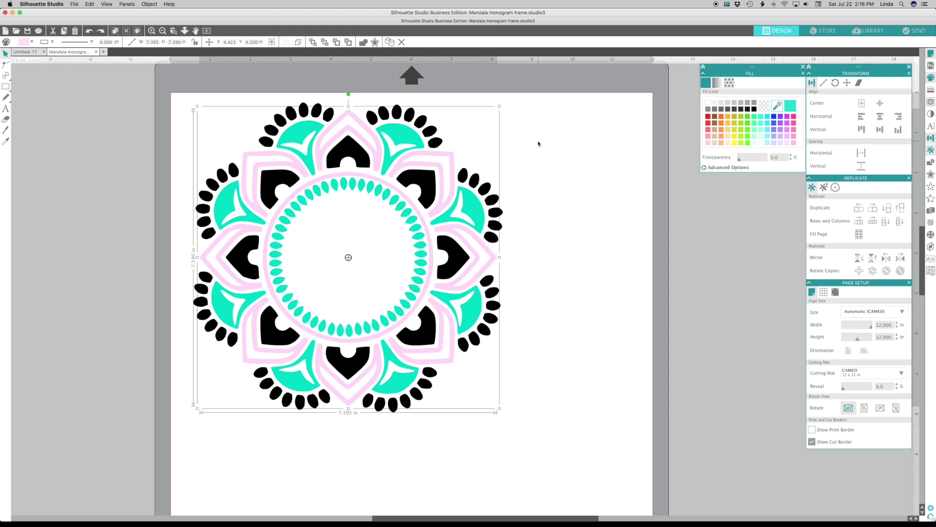
Select the whole mandala and move it closer to the upper-left corner of the page
{"action": "left_click_drag", "start_coordinate": [530, 105], "coordinate": [181, 408]}
{"action": "left_click_drag", "start_coordinate": [293, 359], "coordinate": [277, 352]}
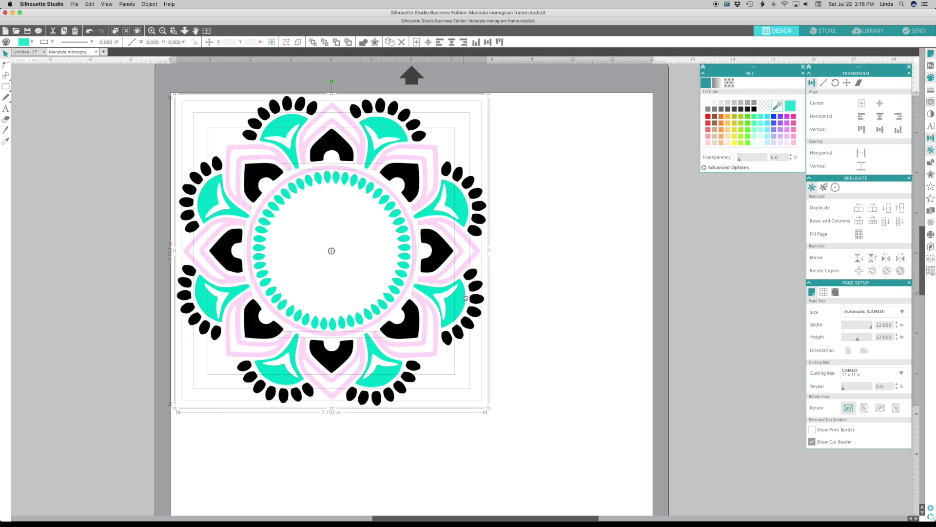
{"action": "left_click", "coordinate": [539, 268]}
{"action": "scroll", "coordinate": [539, 268], "scroll_direction": "down", "scroll_amount": 1}
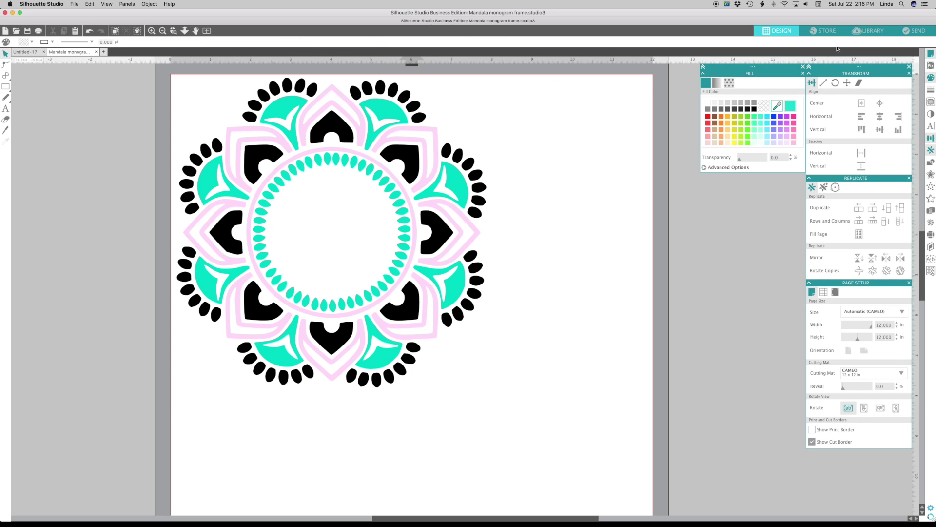
Merge the library design 't' into the mandala document
{"action": "left_click", "coordinate": [875, 33]}
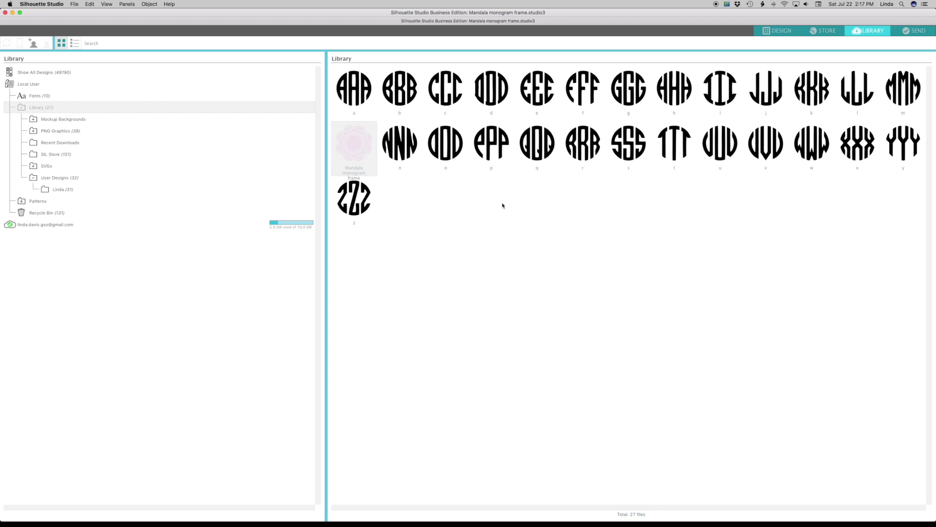
{"action": "right_click", "coordinate": [668, 138]}
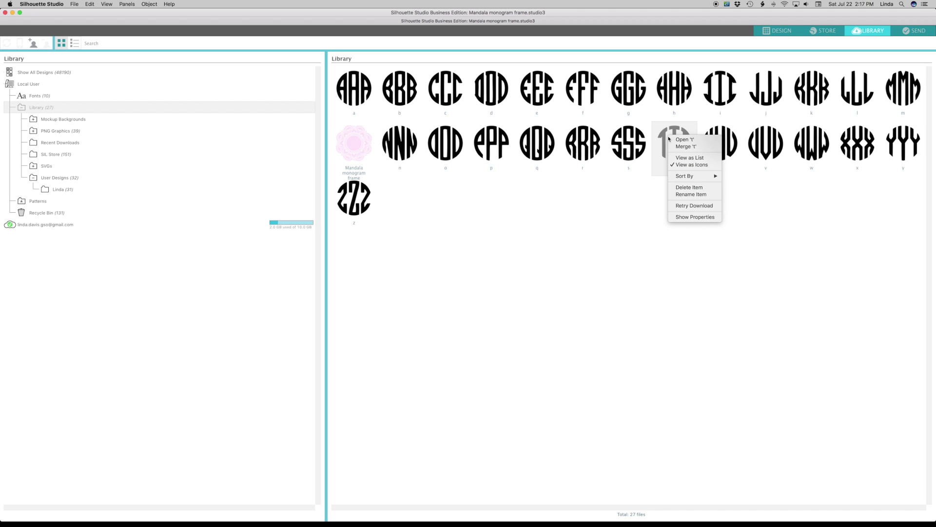
{"action": "left_click", "coordinate": [690, 148]}
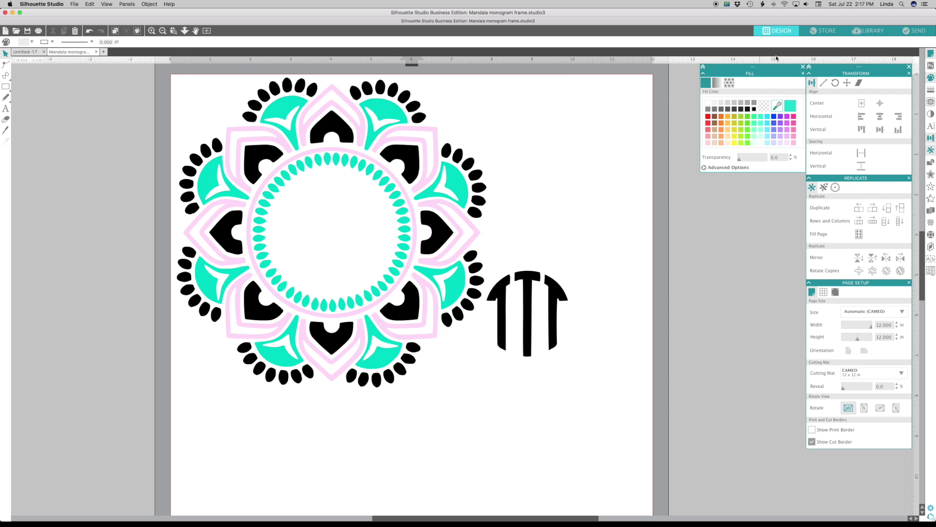
Merge the library design 'l' into the document and place it just below the T monogram
{"action": "left_click", "coordinate": [868, 30]}
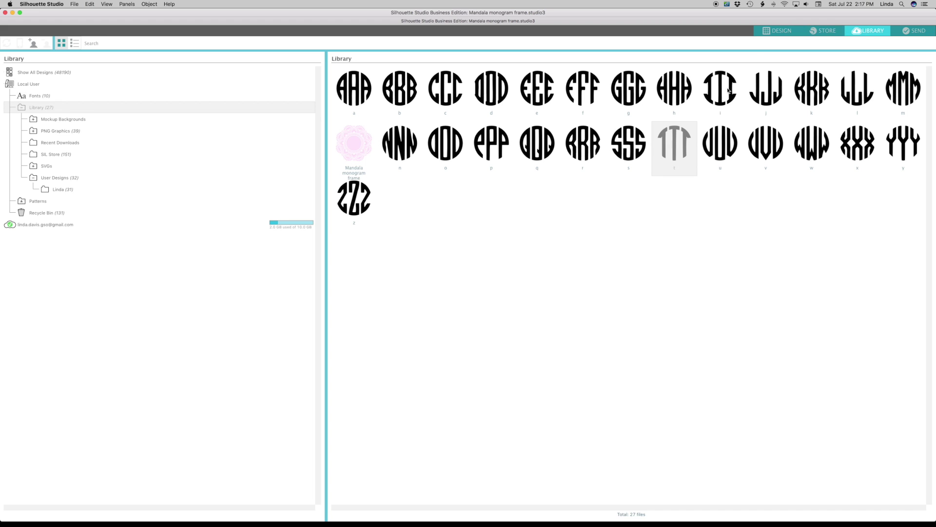
{"action": "right_click", "coordinate": [857, 87]}
{"action": "left_click", "coordinate": [877, 100]}
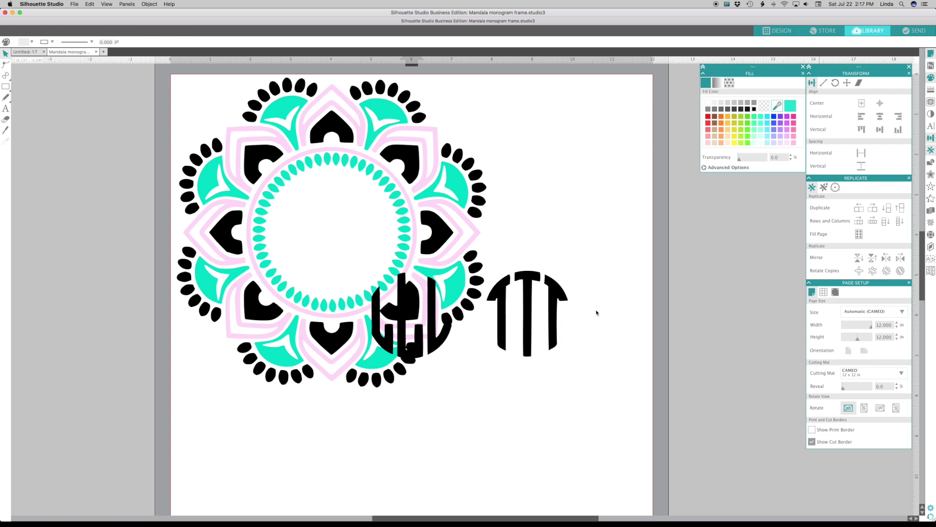
{"action": "left_click_drag", "start_coordinate": [442, 351], "coordinate": [504, 430]}
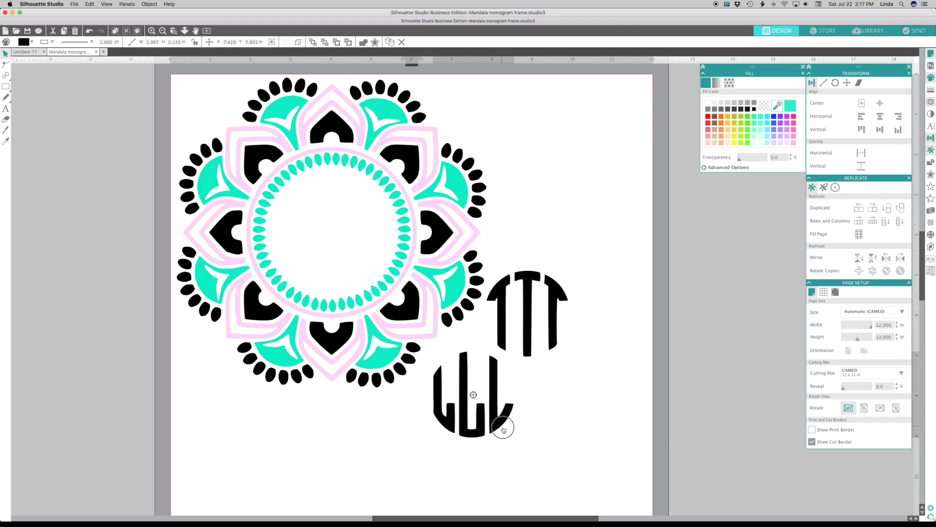
Merge the library design 'c' into the document and place it below the mandala
{"action": "left_click", "coordinate": [869, 30]}
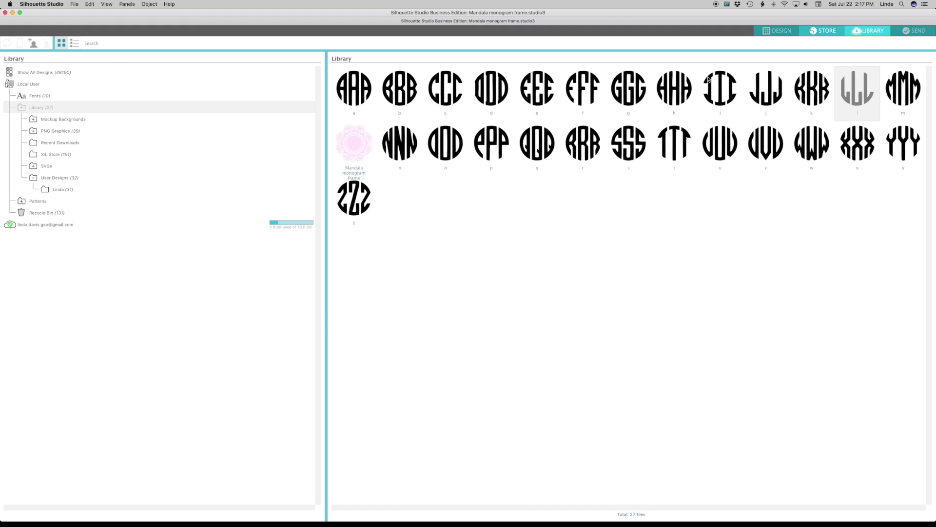
{"action": "right_click", "coordinate": [449, 96]}
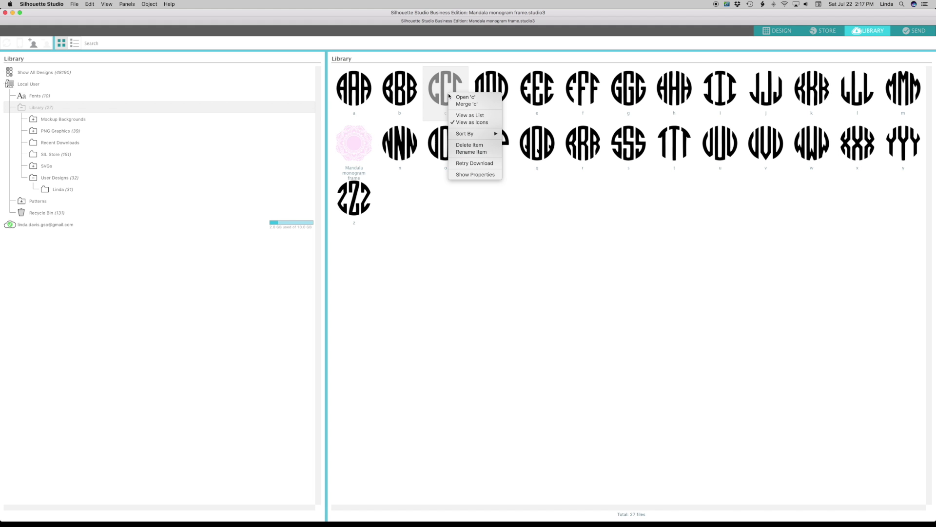
{"action": "left_click", "coordinate": [465, 104]}
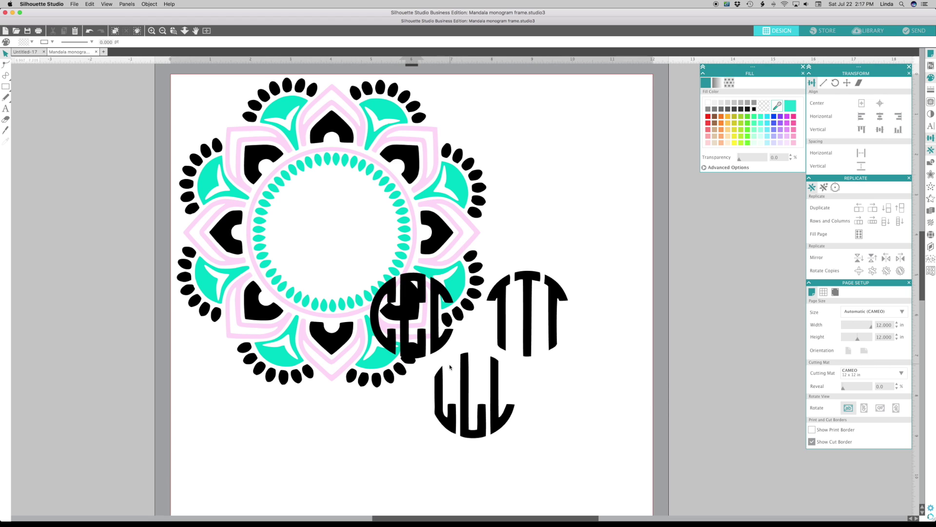
{"action": "left_click_drag", "start_coordinate": [442, 349], "coordinate": [380, 463]}
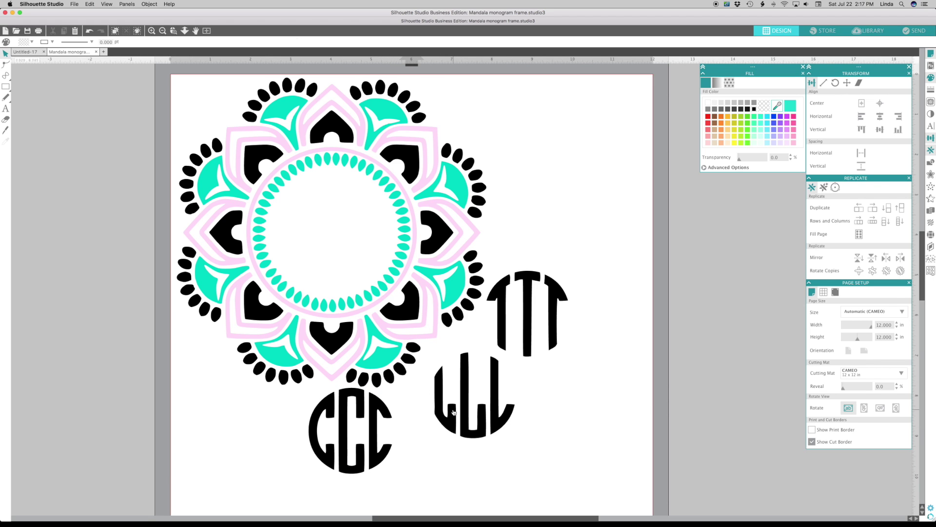
Fill the L monogram hot pink and the C monogram teal
{"action": "left_click", "coordinate": [464, 429]}
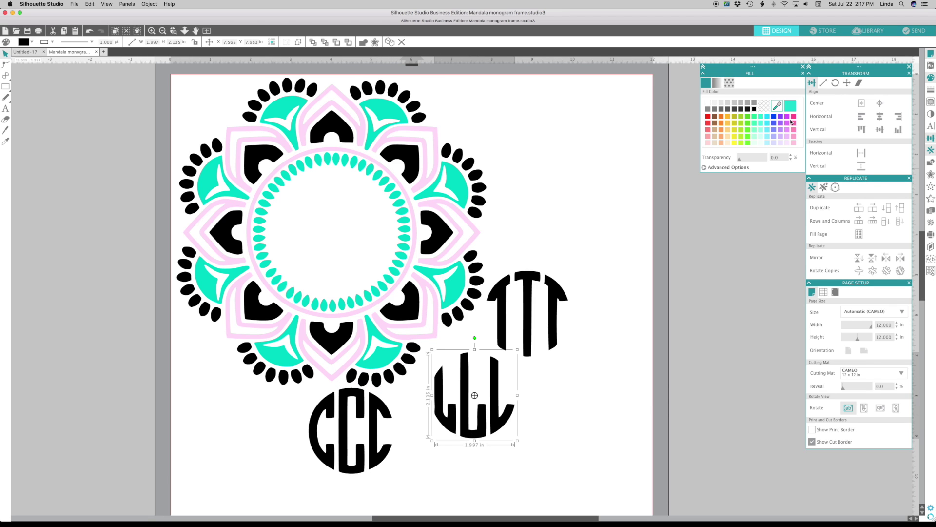
{"action": "left_click", "coordinate": [791, 120]}
{"action": "left_click", "coordinate": [317, 446]}
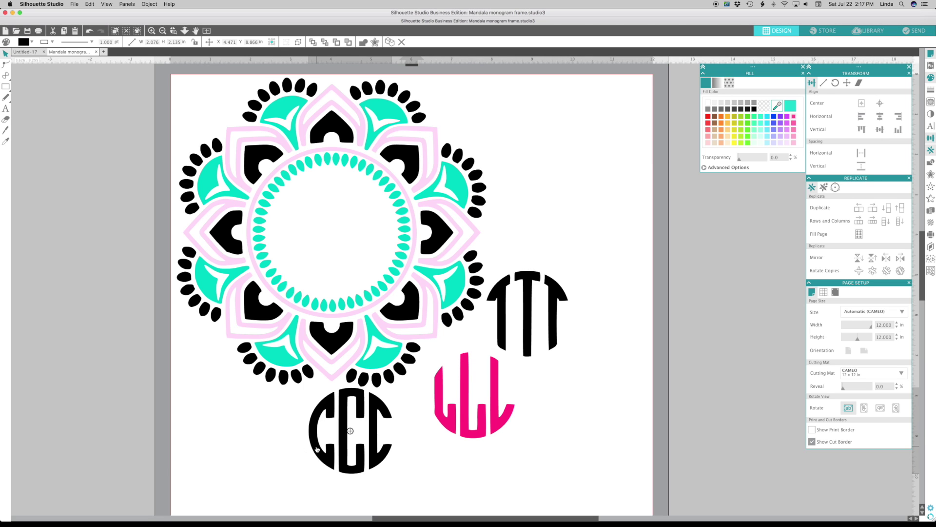
{"action": "left_click", "coordinate": [789, 107]}
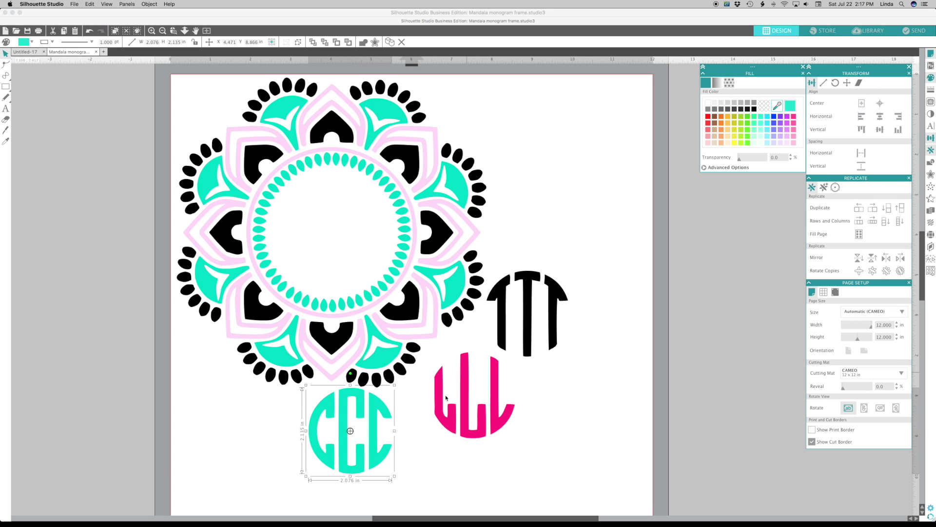
Move the C monogram beside the L, and center-align the C, L and T monograms on top of each other
{"action": "left_click_drag", "start_coordinate": [360, 447], "coordinate": [553, 423]}
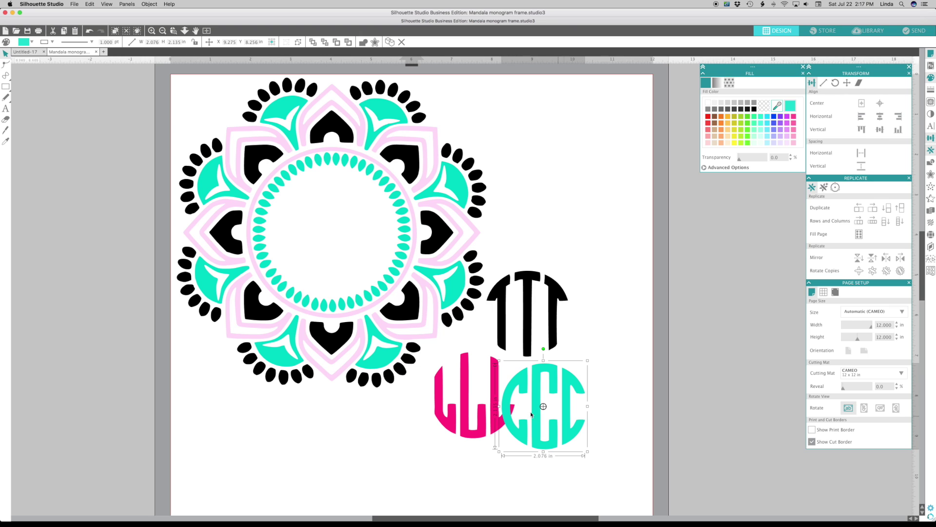
{"action": "left_click", "coordinate": [463, 418], "text": "shift"}
{"action": "left_click", "coordinate": [529, 317], "text": "shift"}
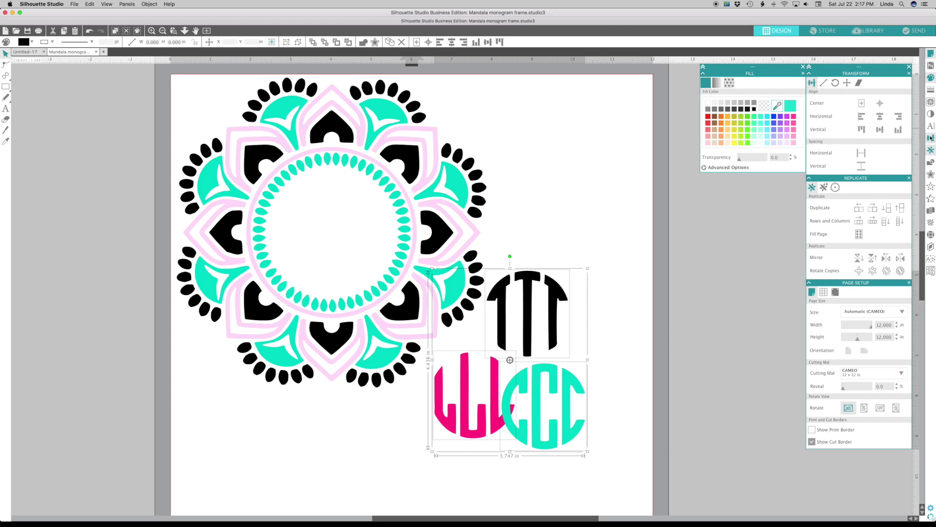
{"action": "left_click", "coordinate": [880, 102]}
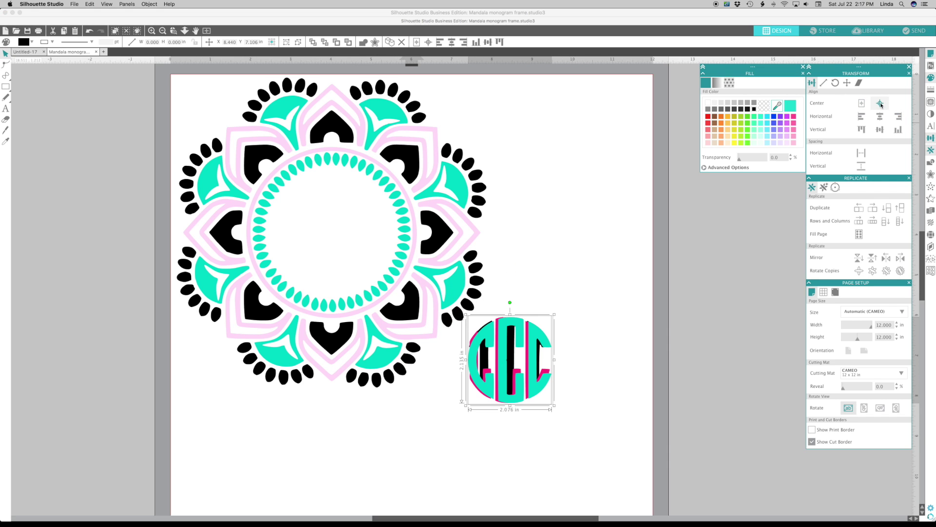
Nudge the teal C monogram slightly left and up to line it up with the other letters
{"action": "left_click", "coordinate": [576, 315]}
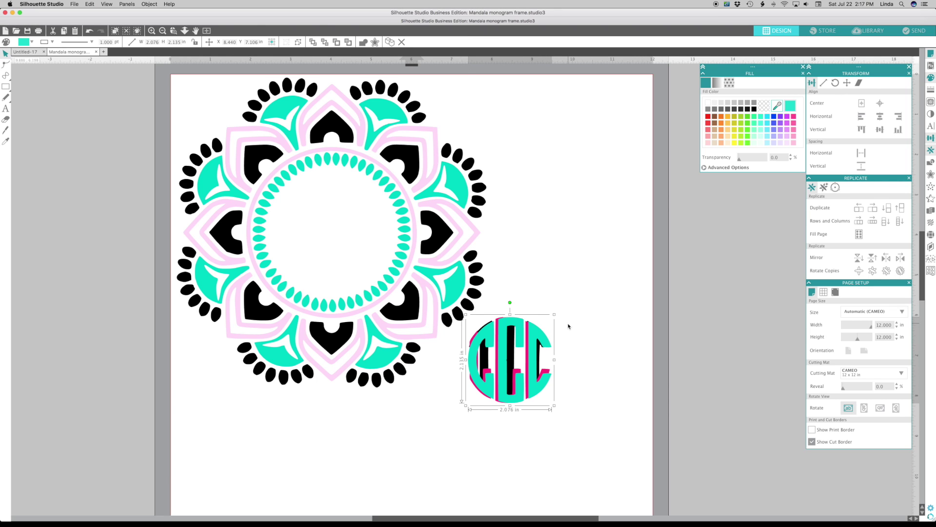
{"action": "key", "text": "Left"}
{"action": "key", "text": "Left"}
{"action": "key", "text": "Left"}
{"action": "key", "text": "Left"}
{"action": "key", "text": "Left"}
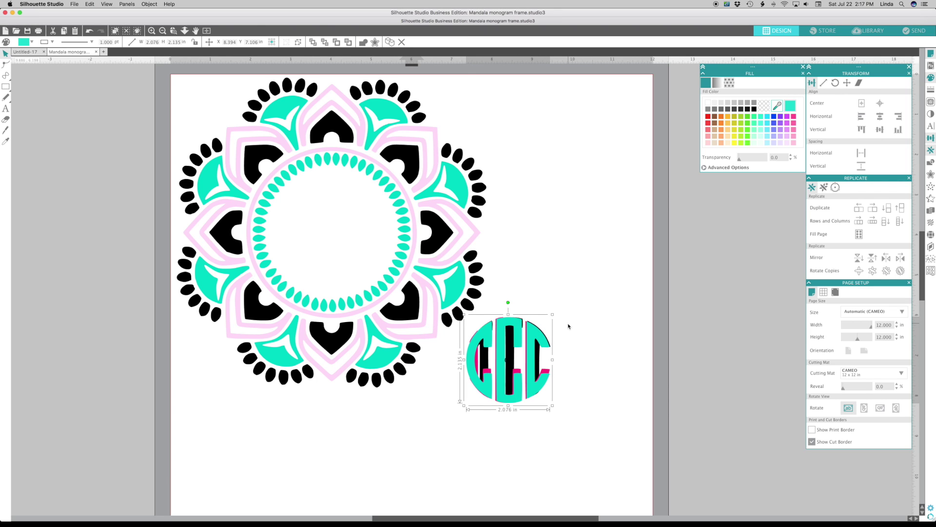
{"action": "key", "text": "Up"}
Nudge the black T monogram slightly left so it sits under the teal C monogram
{"action": "left_click", "coordinate": [513, 357]}
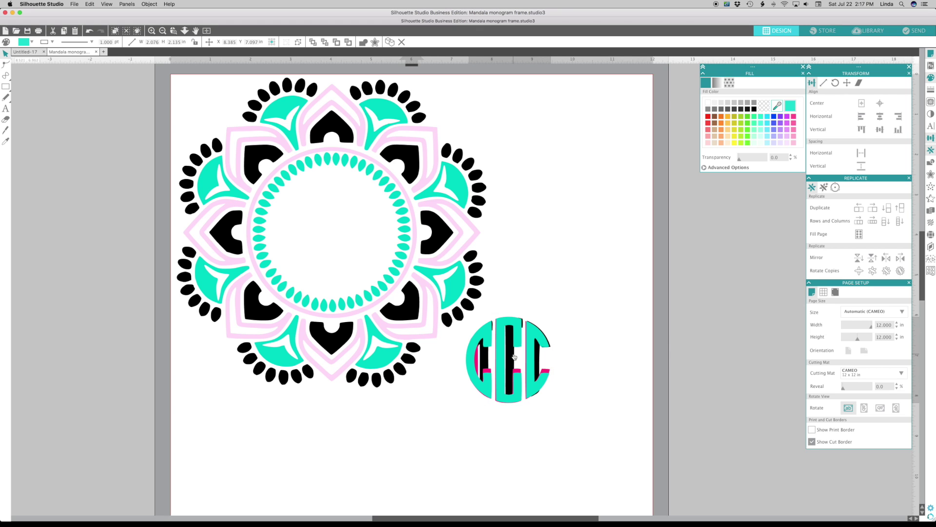
{"action": "key", "text": "Left"}
{"action": "key", "text": "Left"}
{"action": "key", "text": "Left"}
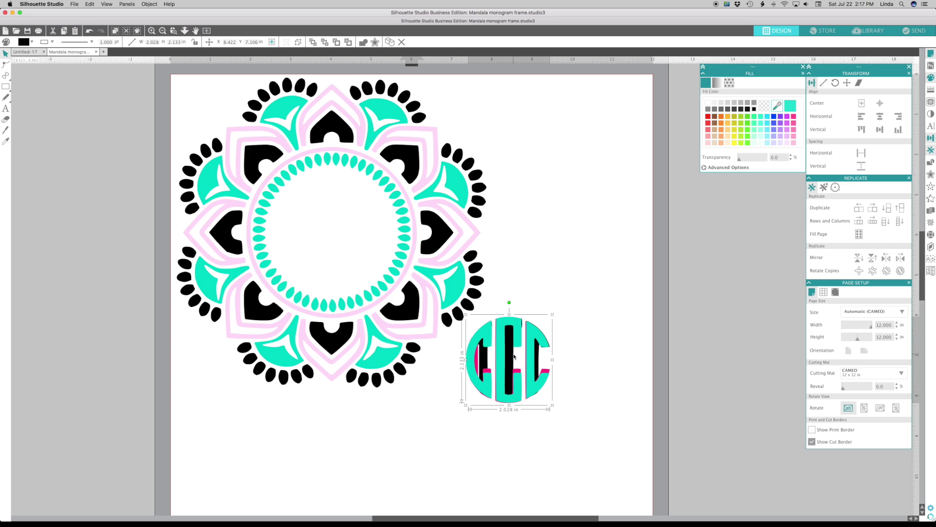
{"action": "left_click", "coordinate": [567, 360]}
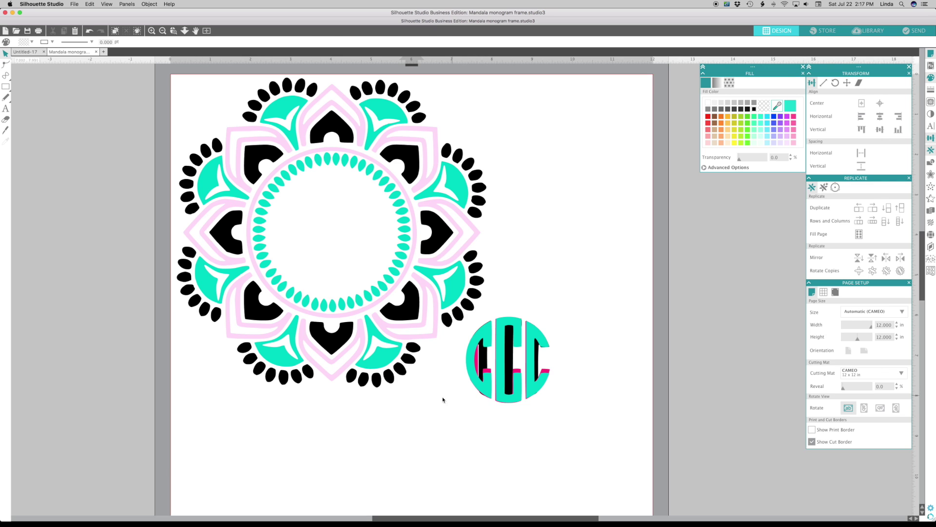
Ungroup the three stacked monograms into separate letter pieces
{"action": "left_click", "coordinate": [517, 359]}
{"action": "right_click", "coordinate": [534, 358]}
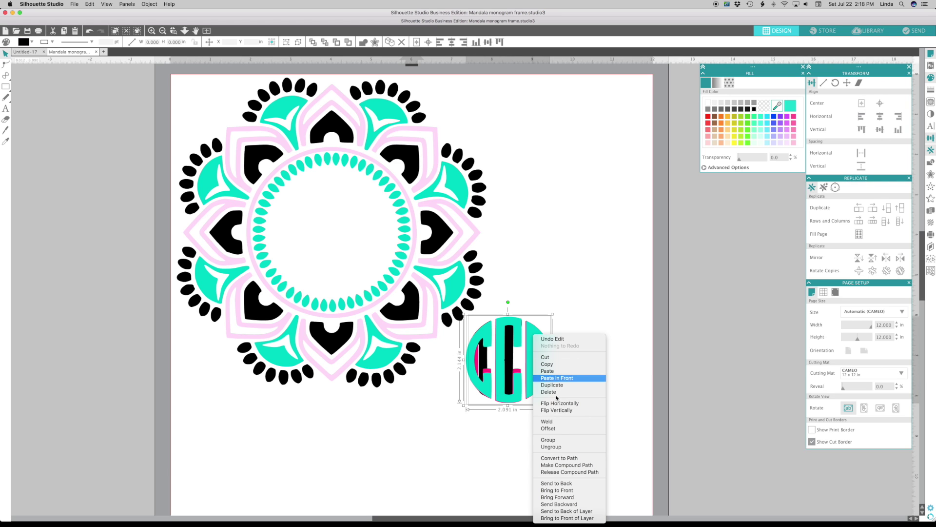
{"action": "left_click", "coordinate": [551, 447]}
{"action": "left_click", "coordinate": [591, 372]}
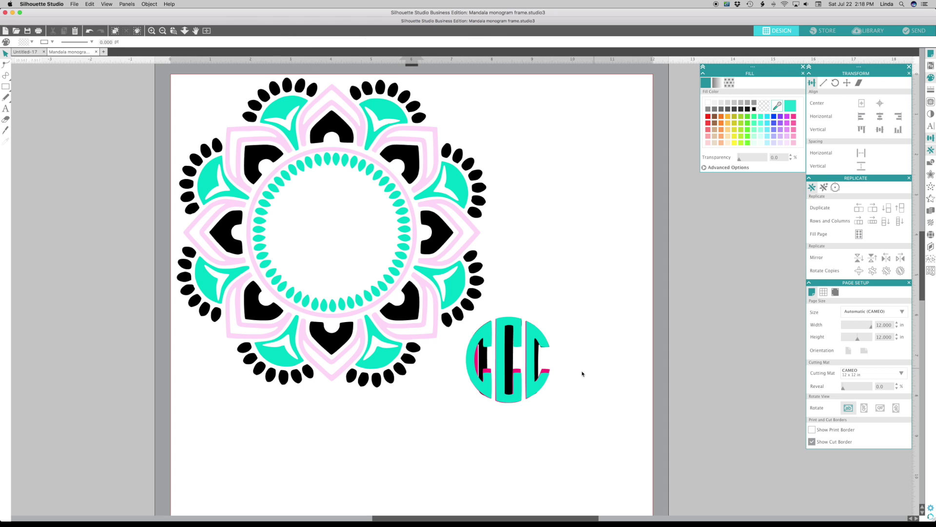
Delete the teal C pieces on the left and right sides of the stacked monogram
{"action": "left_click", "coordinate": [489, 392]}
{"action": "key", "text": "Delete"}
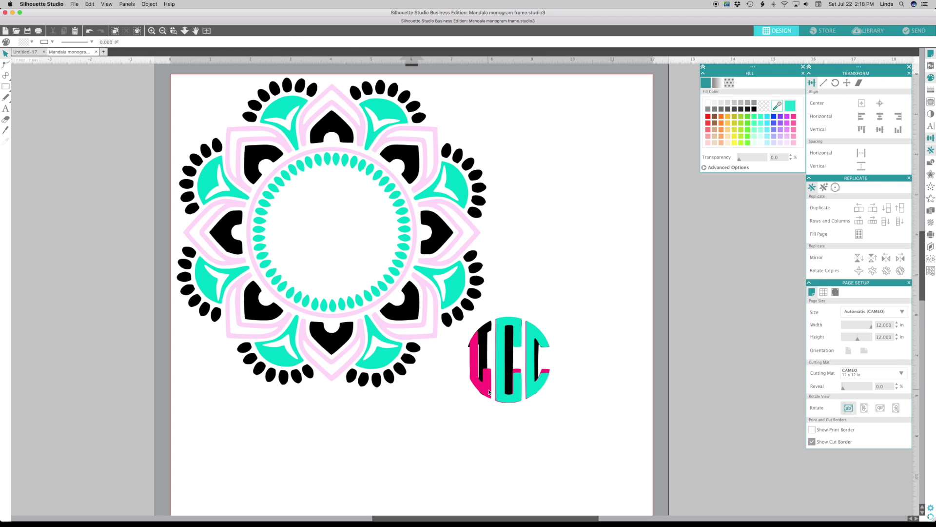
{"action": "left_click", "coordinate": [533, 391]}
{"action": "key", "text": "Delete"}
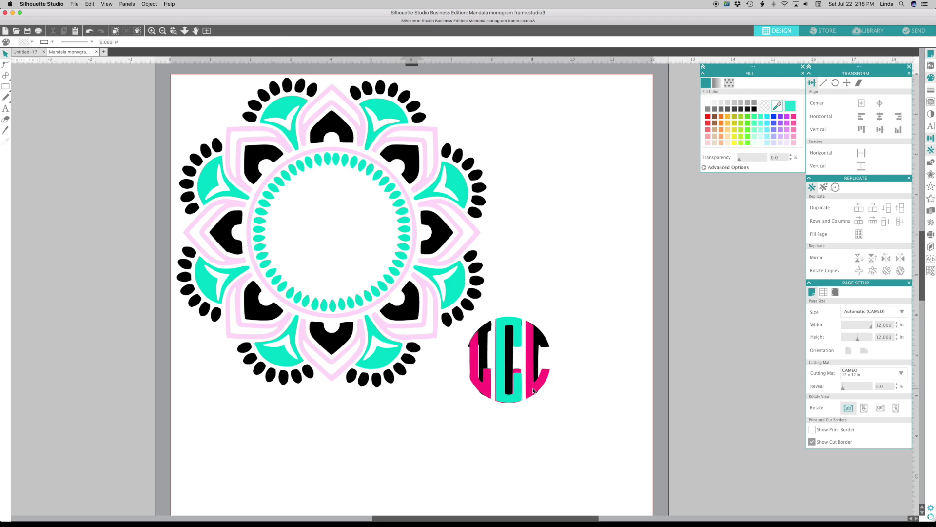
Send the center teal C piece to the back of the stack and delete the hot pink L piece above it
{"action": "left_click", "coordinate": [504, 401]}
{"action": "right_click", "coordinate": [508, 403]}
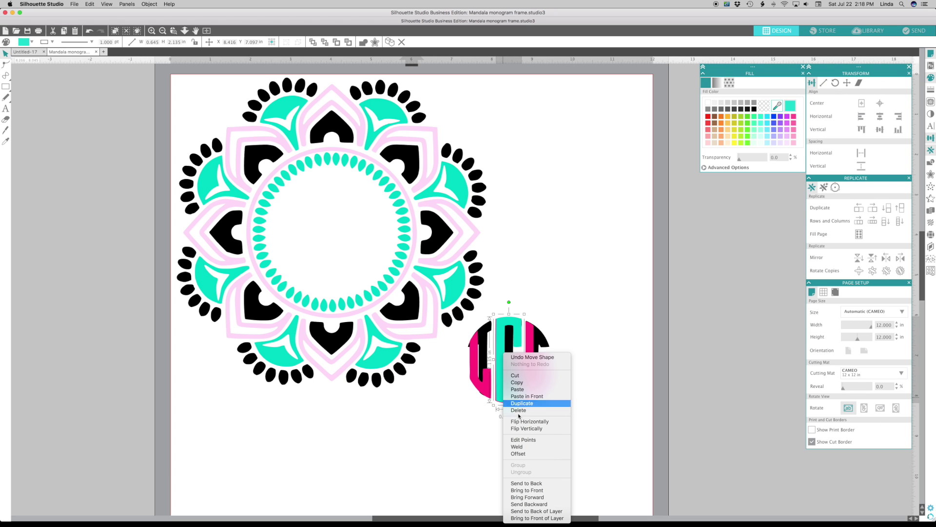
{"action": "left_click", "coordinate": [518, 484]}
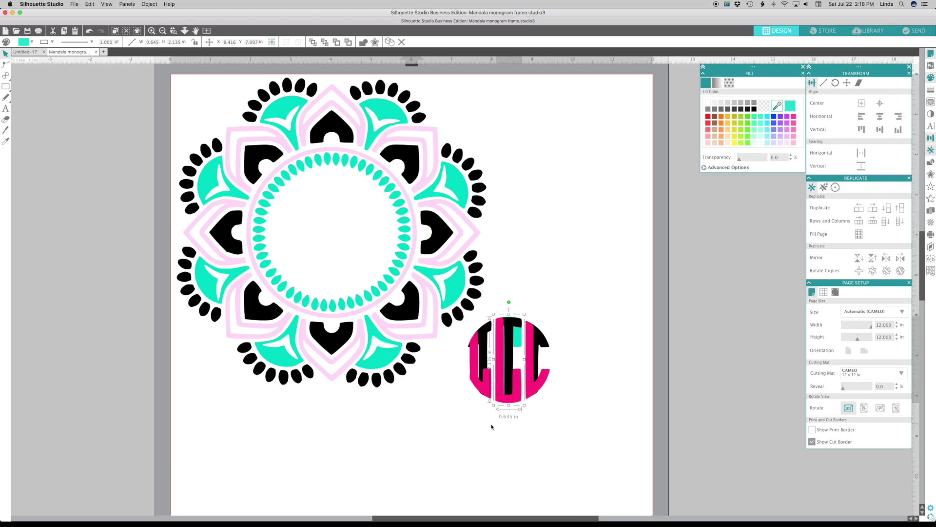
{"action": "left_click", "coordinate": [492, 427]}
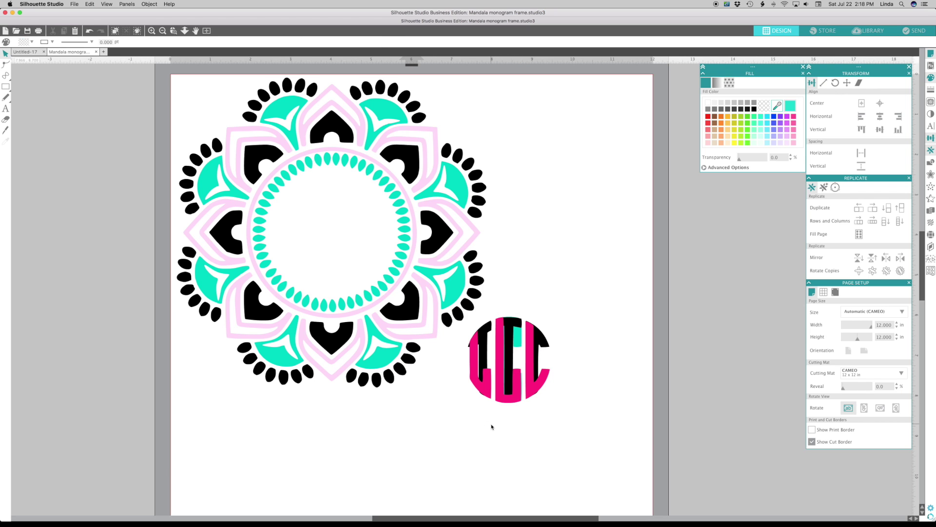
{"action": "left_click", "coordinate": [500, 400]}
{"action": "key", "text": "Delete"}
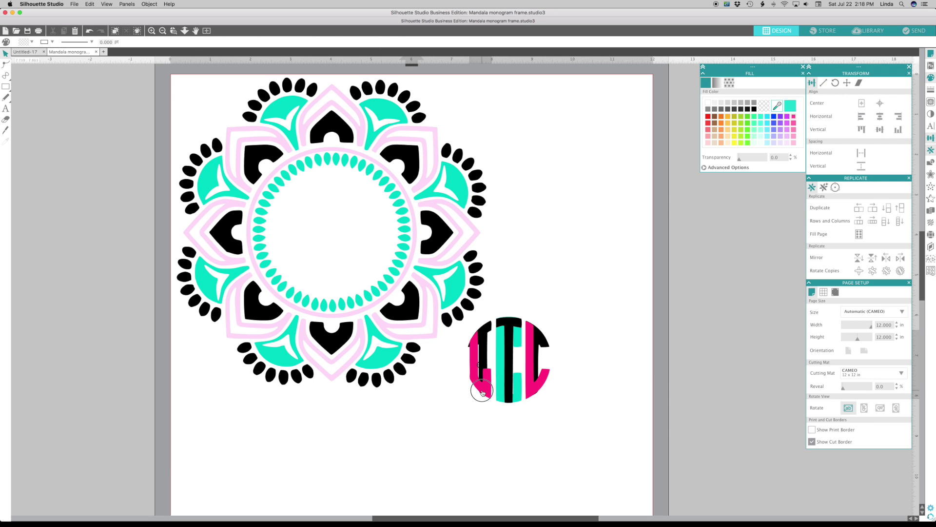
Remove the left hot pink L piece and send the right hot pink L piece to the back
{"action": "left_click", "coordinate": [530, 364]}
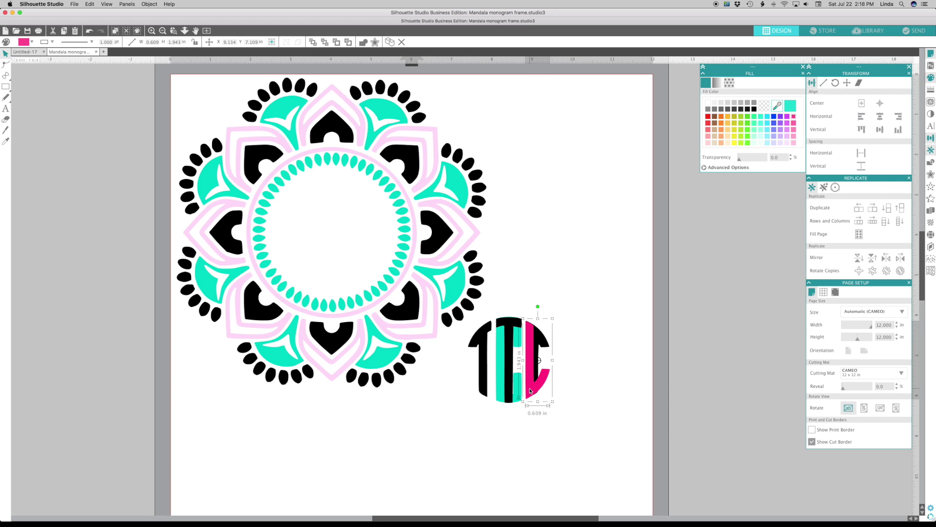
{"action": "right_click", "coordinate": [531, 354]}
{"action": "left_click", "coordinate": [553, 482]}
Delete the center and right black T pieces, leaving one T, one C and one L in the monogram
{"action": "left_click", "coordinate": [508, 328]}
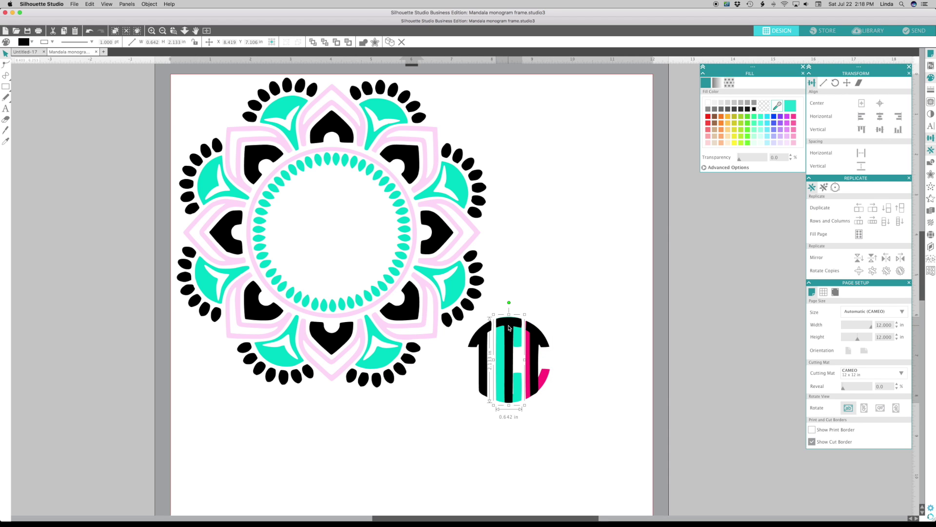
{"action": "left_click", "coordinate": [535, 335]}
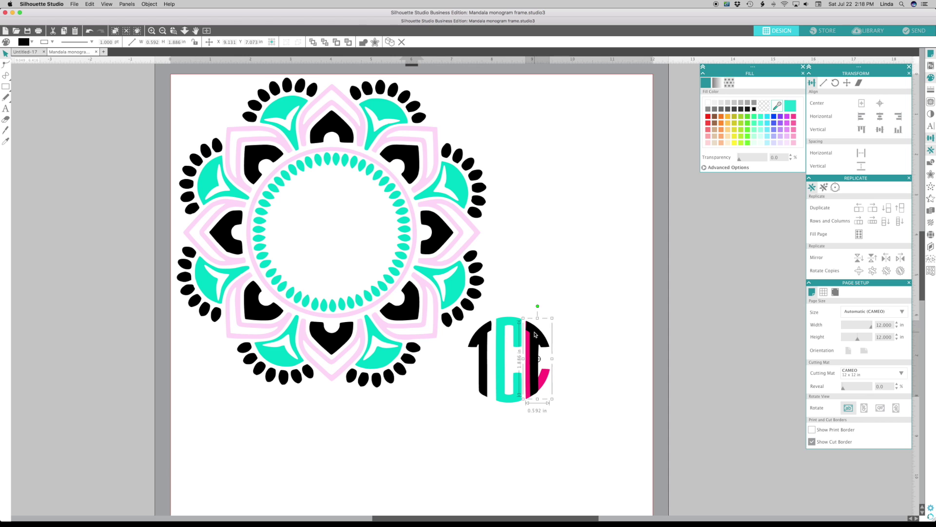
{"action": "key", "text": "Delete"}
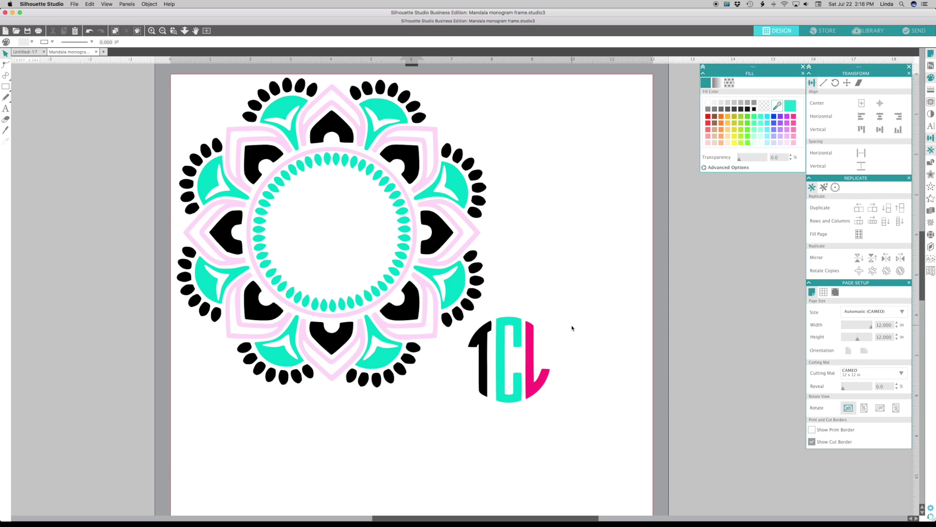
Group the three monogram letters T, C and L and fill the group black
{"action": "left_click_drag", "start_coordinate": [572, 324], "coordinate": [465, 388]}
{"action": "left_click", "coordinate": [483, 383], "text": "shift"}
{"action": "right_click", "coordinate": [484, 384]}
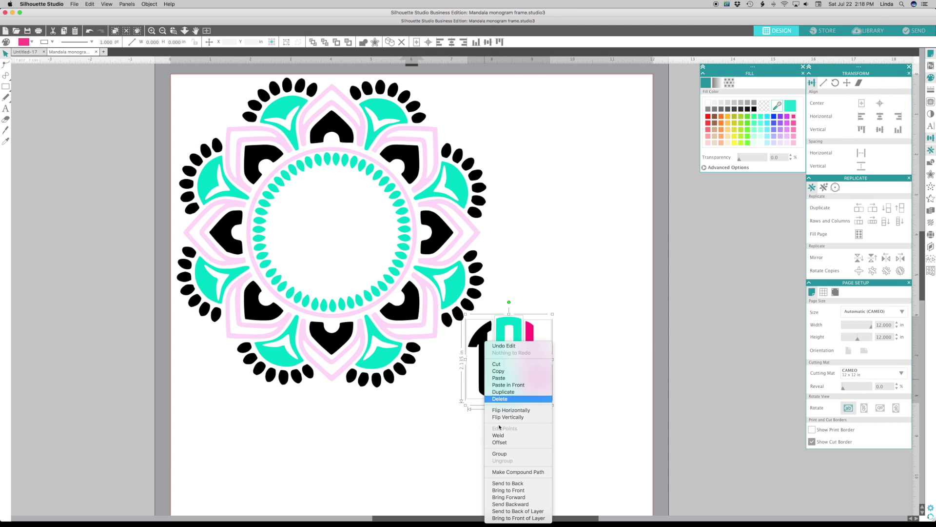
{"action": "left_click", "coordinate": [500, 453]}
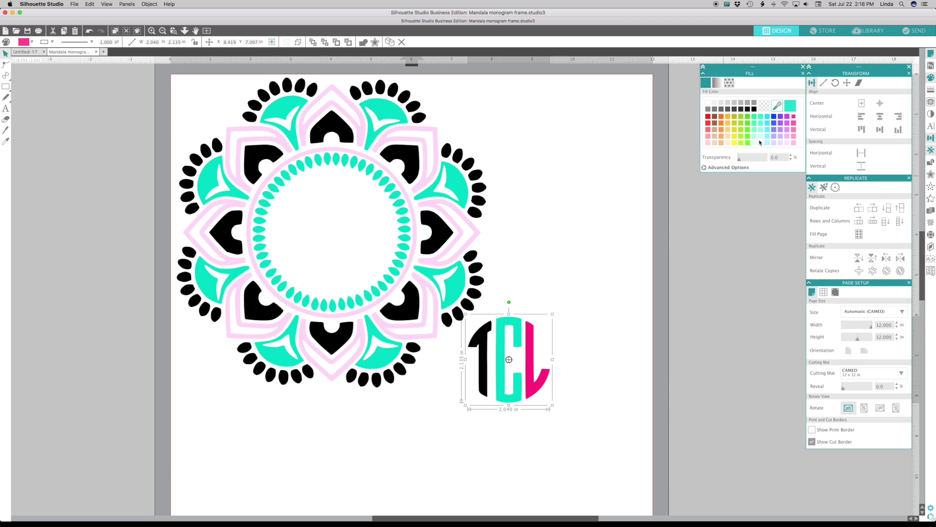
{"action": "left_click", "coordinate": [754, 110]}
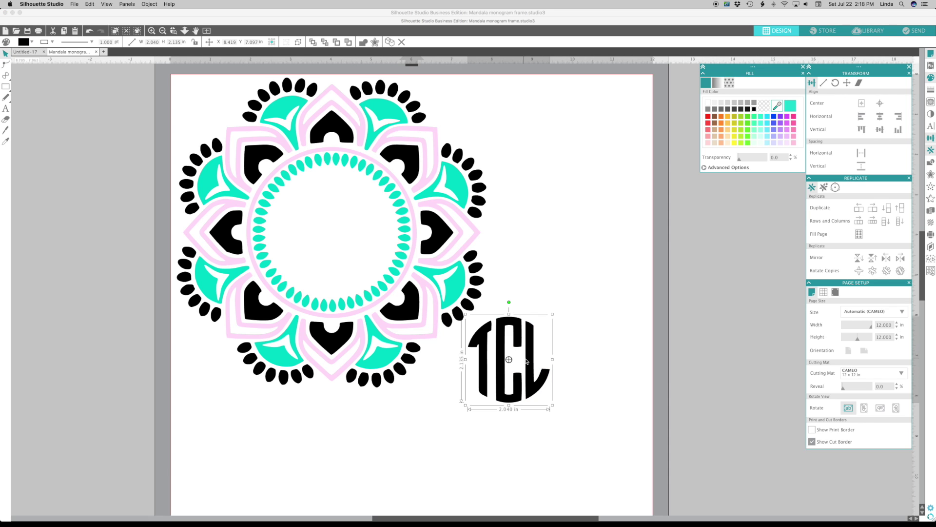
Move the TCL monogram into the mandala frame, enlarge it to about 2.99 by 3.13 in, and center it in the ring
{"action": "left_click_drag", "start_coordinate": [525, 361], "coordinate": [346, 228]}
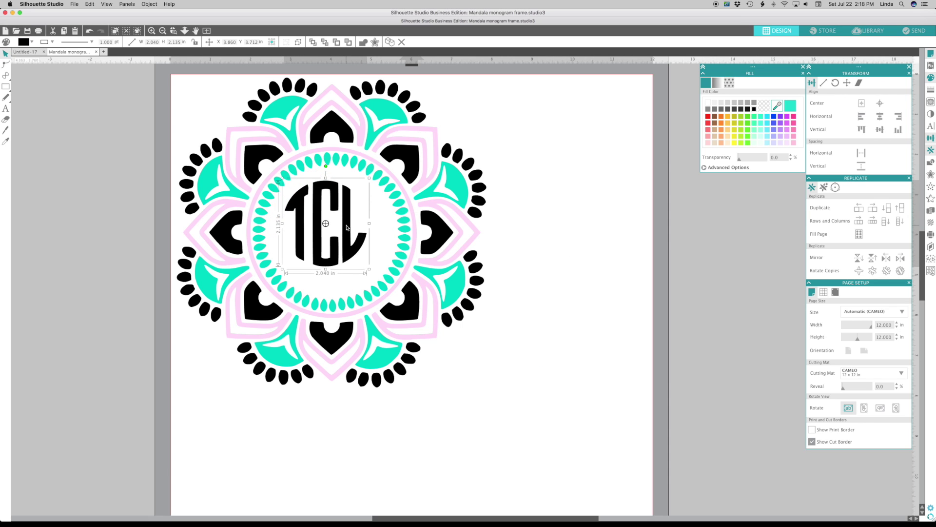
{"action": "left_click_drag", "start_coordinate": [369, 269], "coordinate": [422, 305]}
{"action": "left_click_drag", "start_coordinate": [375, 276], "coordinate": [364, 265]}
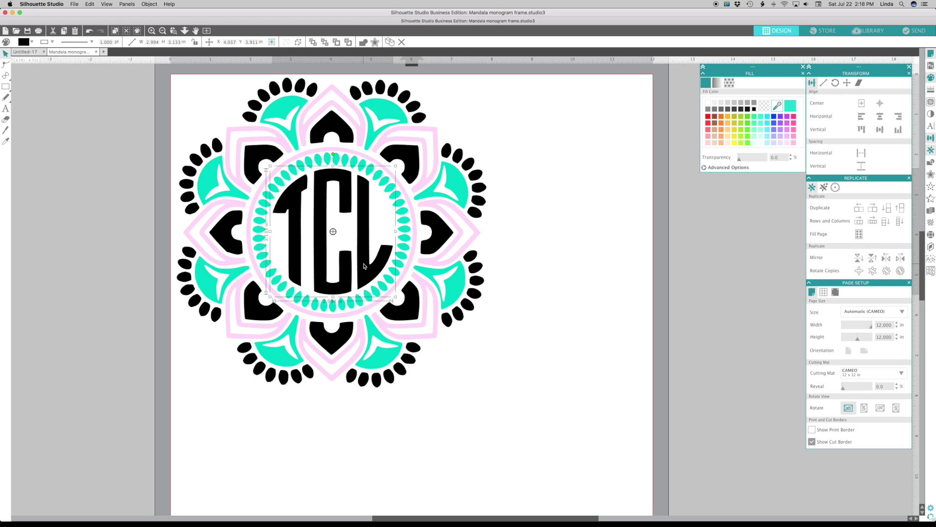
{"action": "left_click_drag", "start_coordinate": [364, 266], "coordinate": [364, 269]}
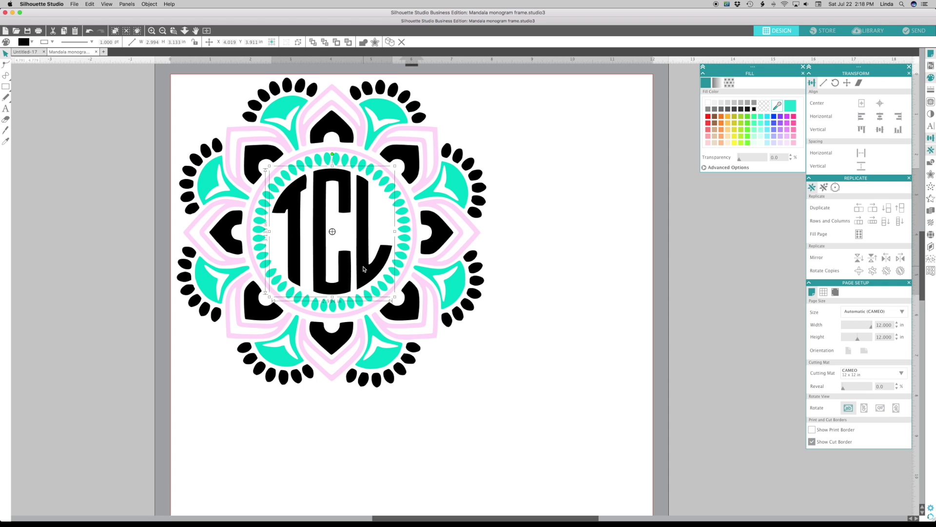
Group the whole mandala frame and the TCL monogram into one design
{"action": "left_click", "coordinate": [506, 84]}
{"action": "left_click_drag", "start_coordinate": [506, 84], "coordinate": [165, 383]}
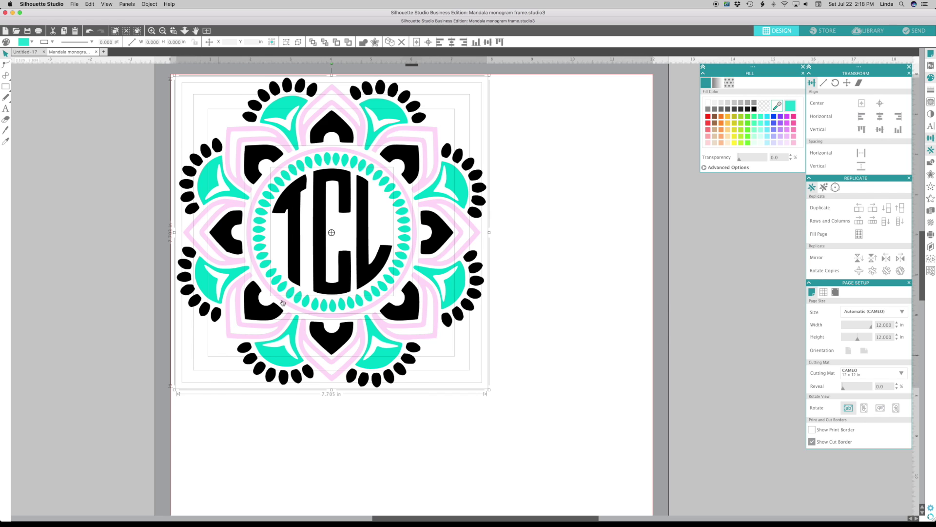
{"action": "right_click", "coordinate": [314, 283]}
{"action": "left_click", "coordinate": [327, 394]}
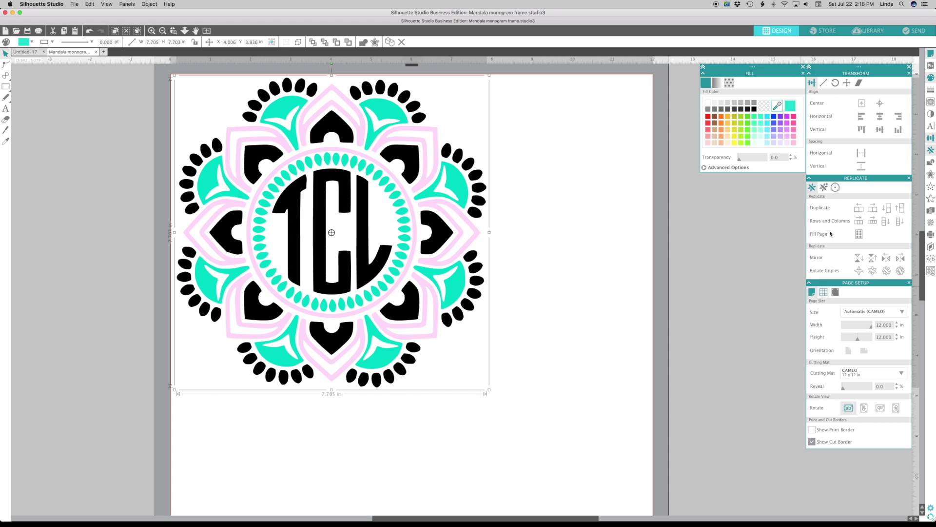
Scale the grouped design proportionally to 5 in wide and move it into the upper-left corner of the page
{"action": "left_click", "coordinate": [824, 83]}
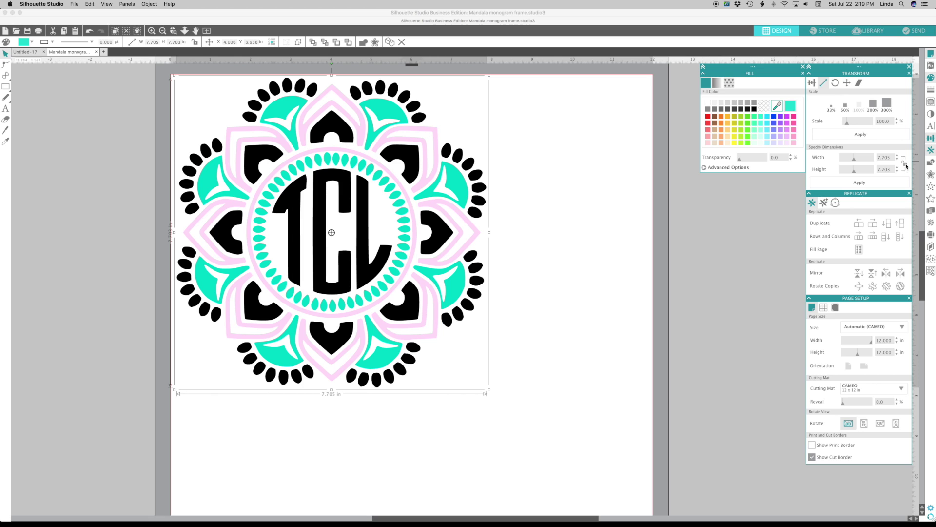
{"action": "double_click", "coordinate": [887, 157]}
{"action": "left_click", "coordinate": [859, 183]}
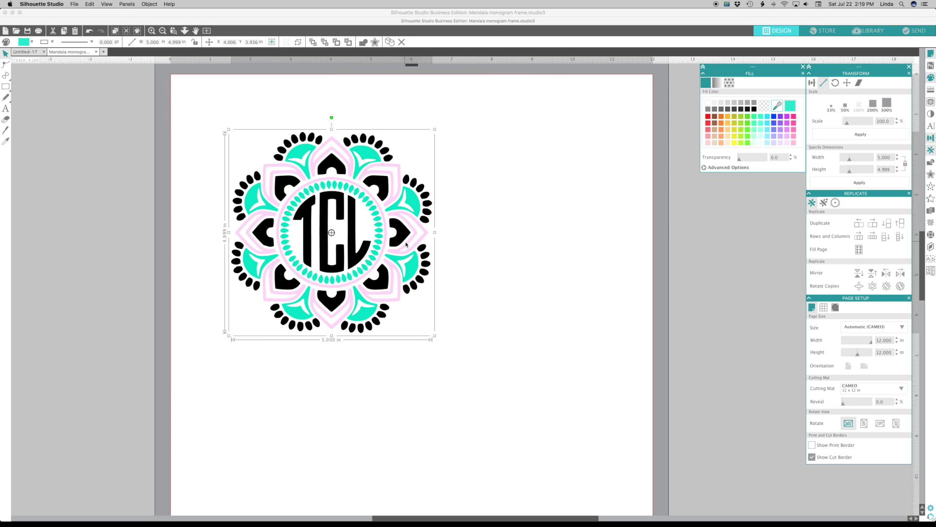
{"action": "left_click_drag", "start_coordinate": [407, 247], "coordinate": [349, 192]}
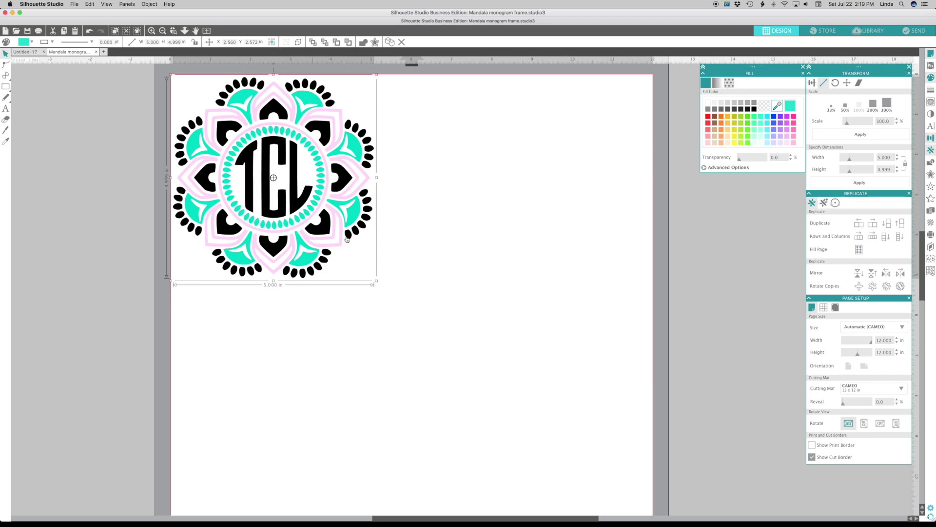
{"action": "left_click", "coordinate": [422, 190]}
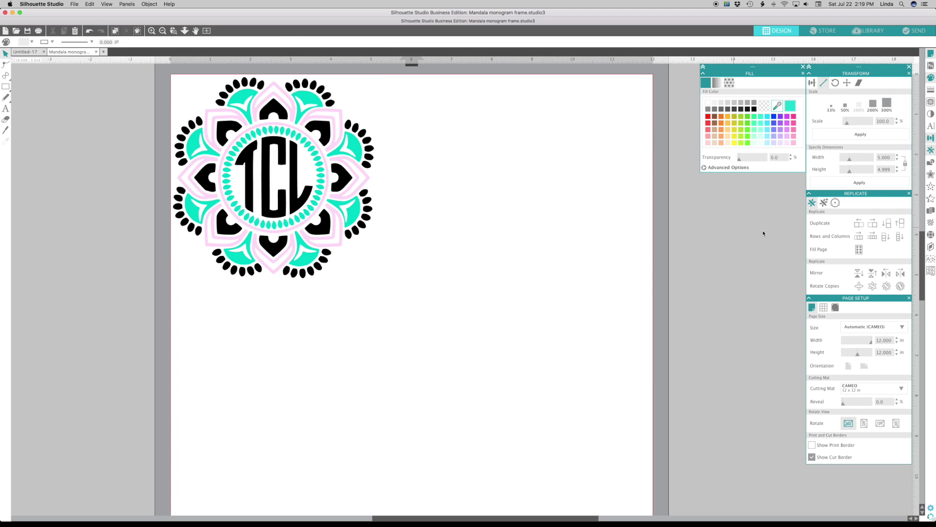
{"action": "left_click", "coordinate": [823, 307]}
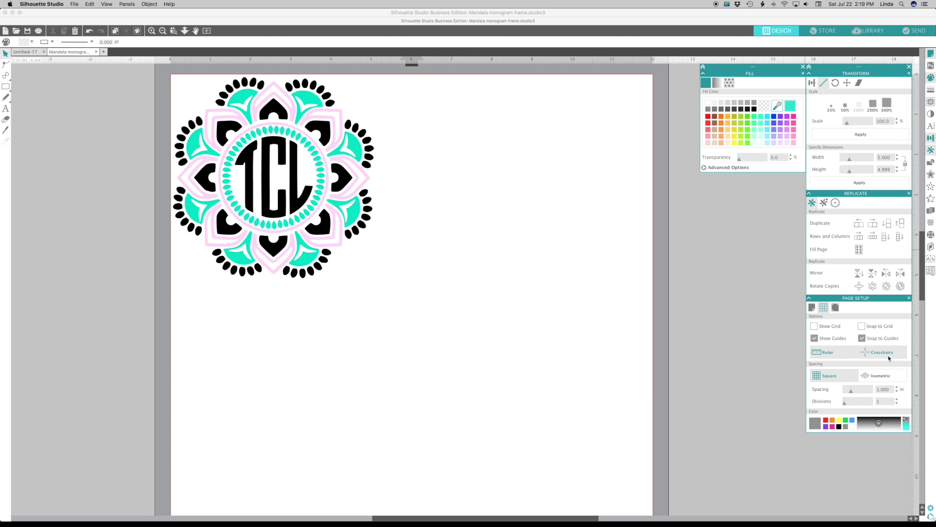
{"action": "left_click", "coordinate": [812, 308]}
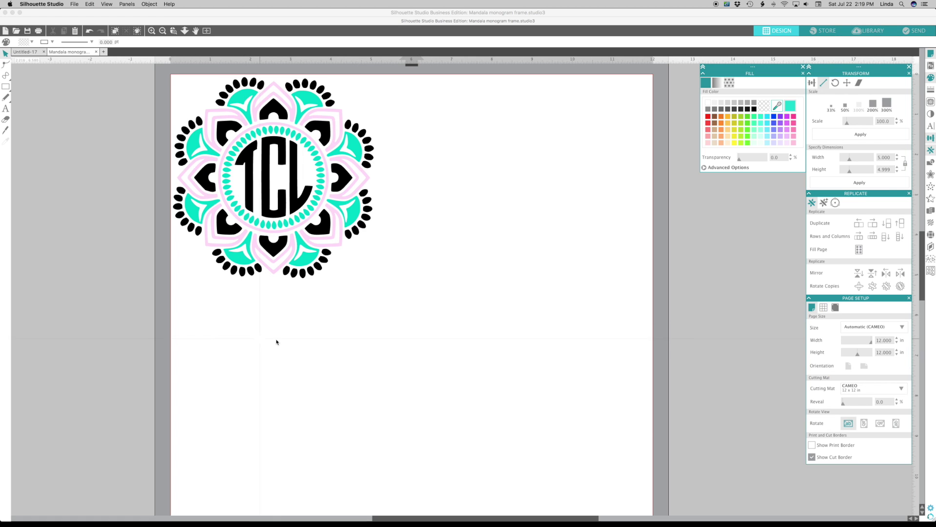
Draw a rectangle about 0.755 by 0.2 in just below the design's lower-left corner at the page's left edge
{"action": "left_click", "coordinate": [5, 87]}
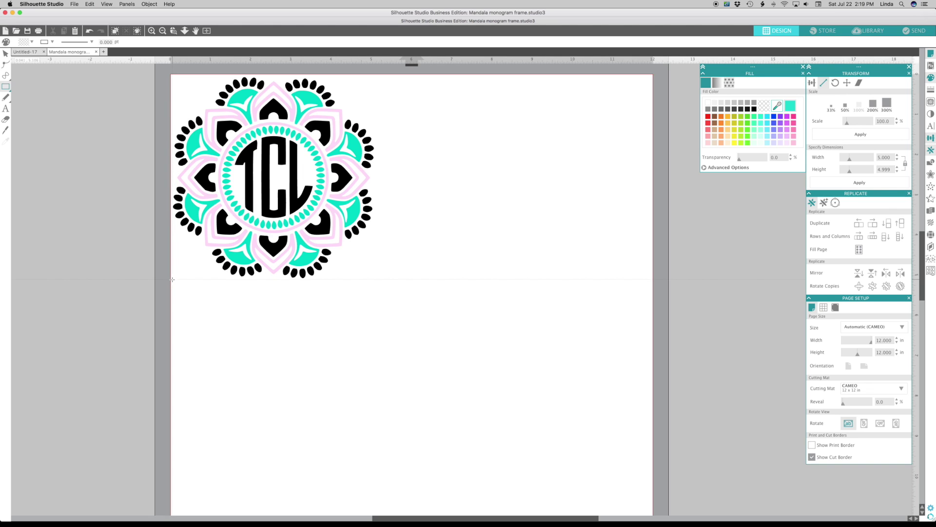
{"action": "left_click_drag", "start_coordinate": [172, 280], "coordinate": [203, 288]}
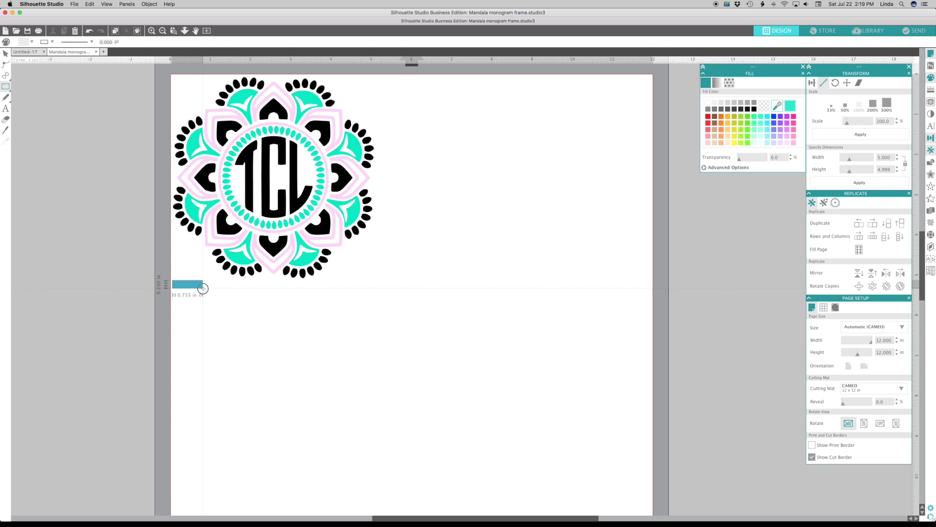
{"action": "left_click_drag", "start_coordinate": [203, 288], "coordinate": [203, 288]}
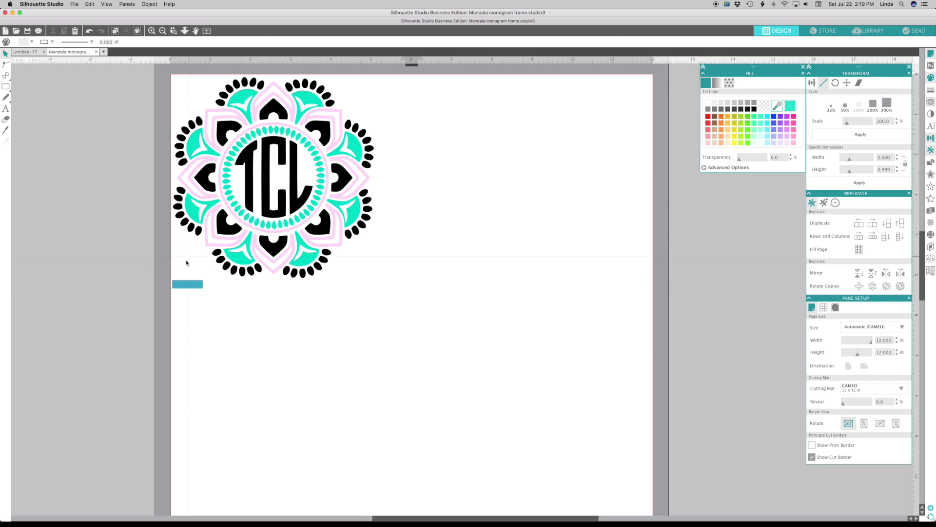
Replicate the blue rectangle as a row of four to the right, and repeat from the last copy to form a row of seven
{"action": "left_click", "coordinate": [183, 287]}
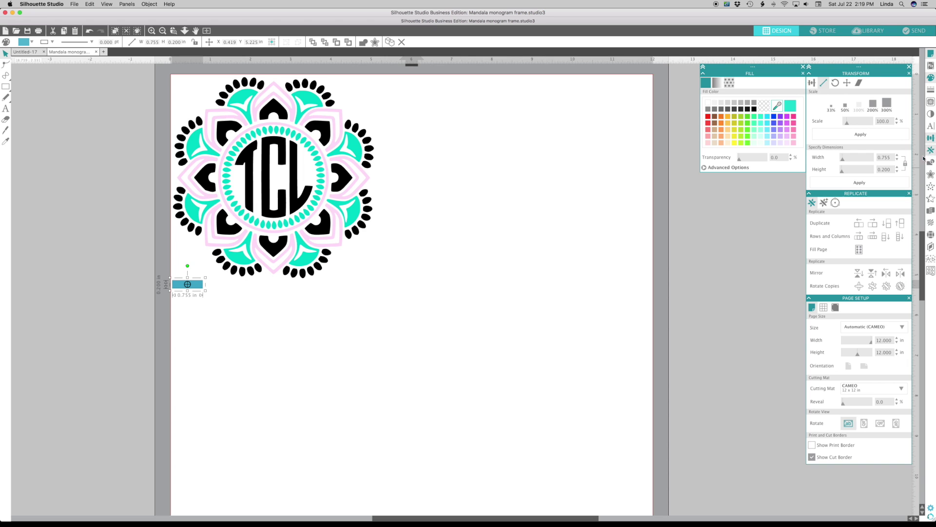
{"action": "left_click", "coordinate": [873, 237]}
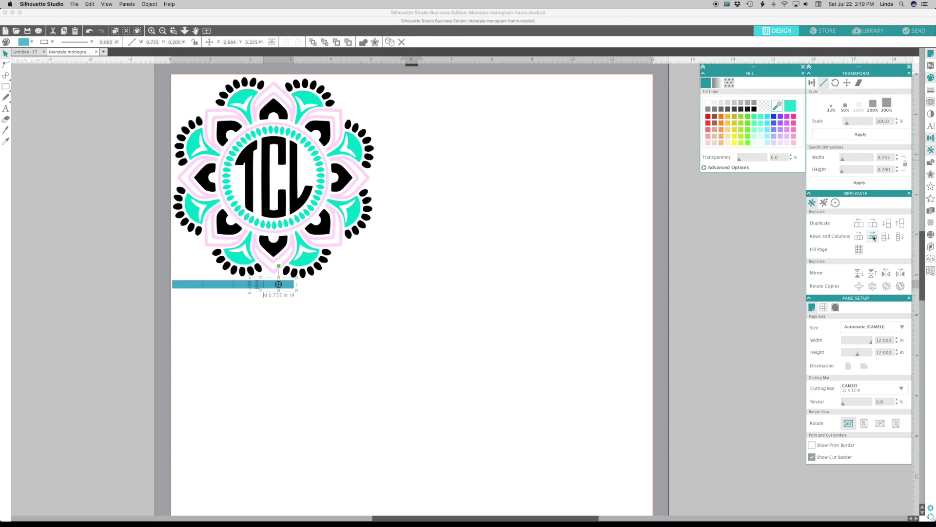
{"action": "left_click", "coordinate": [873, 237]}
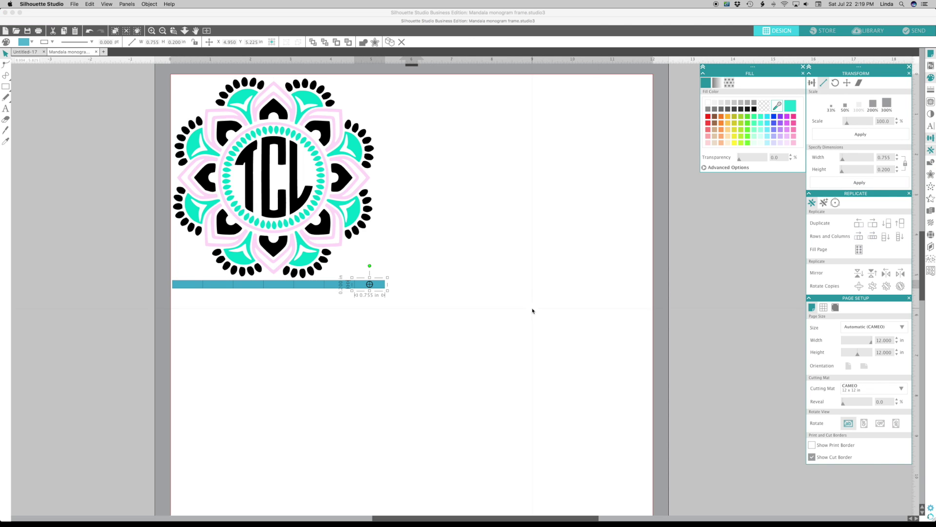
{"action": "left_click", "coordinate": [397, 311]}
{"action": "left_click", "coordinate": [370, 285]}
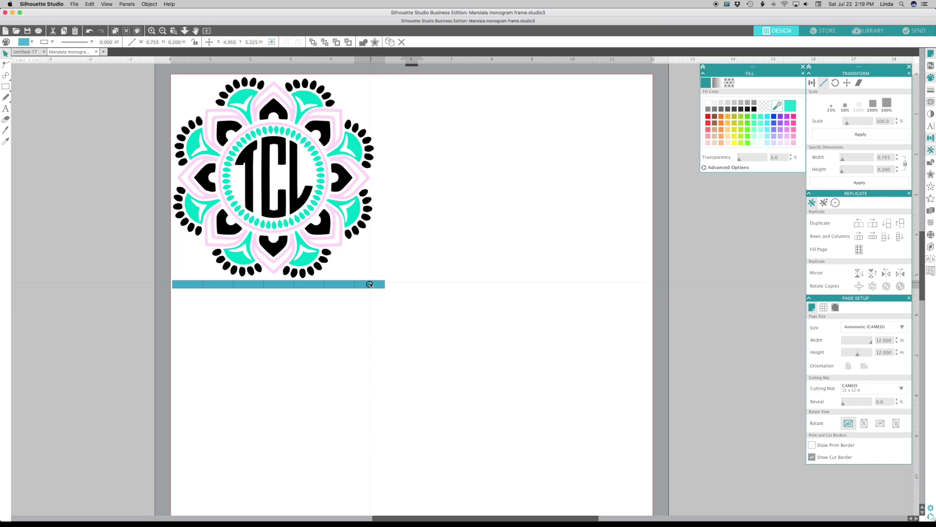
{"action": "left_click", "coordinate": [367, 209], "text": "shift"}
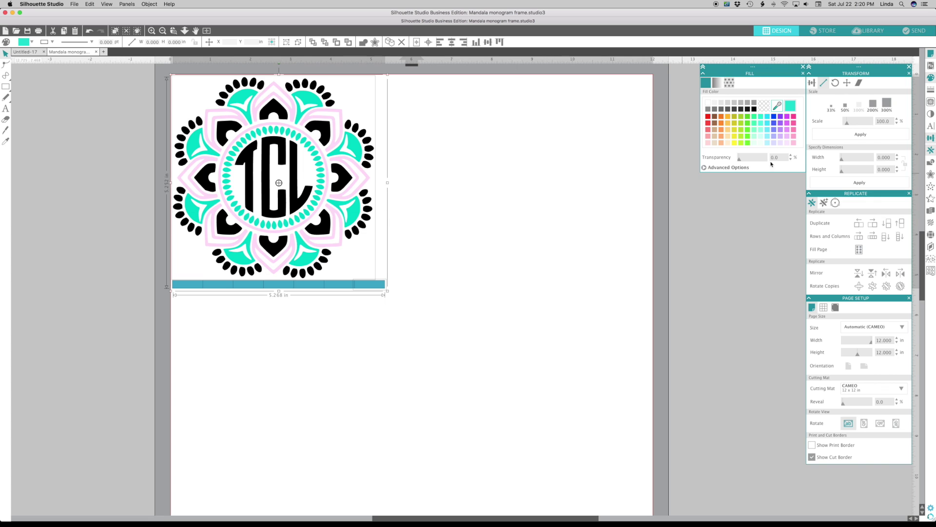
{"action": "left_click", "coordinate": [382, 305]}
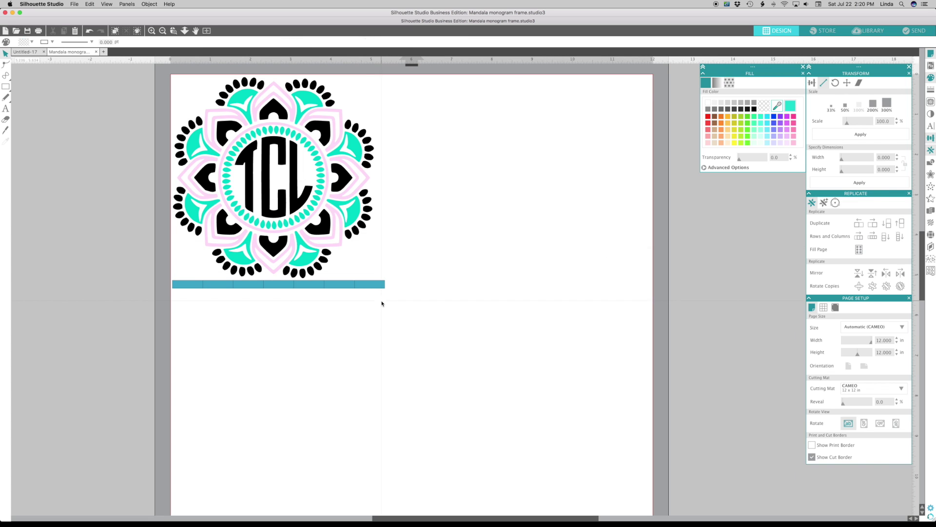
Delete the last rectangle in the row and align the sixth one to the mandala design's right edge
{"action": "left_click", "coordinate": [376, 286]}
{"action": "key", "text": "Delete"}
{"action": "key", "text": "super+a"}
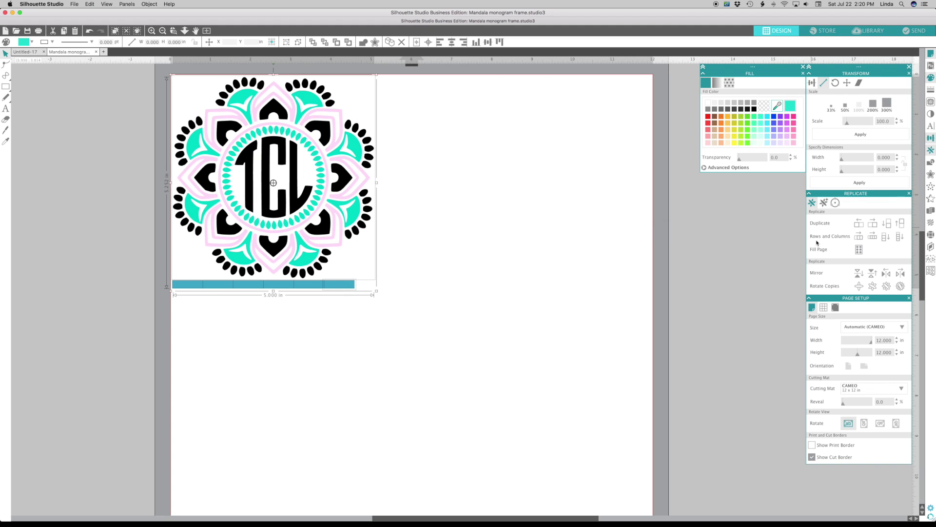
{"action": "left_click", "coordinate": [812, 84]}
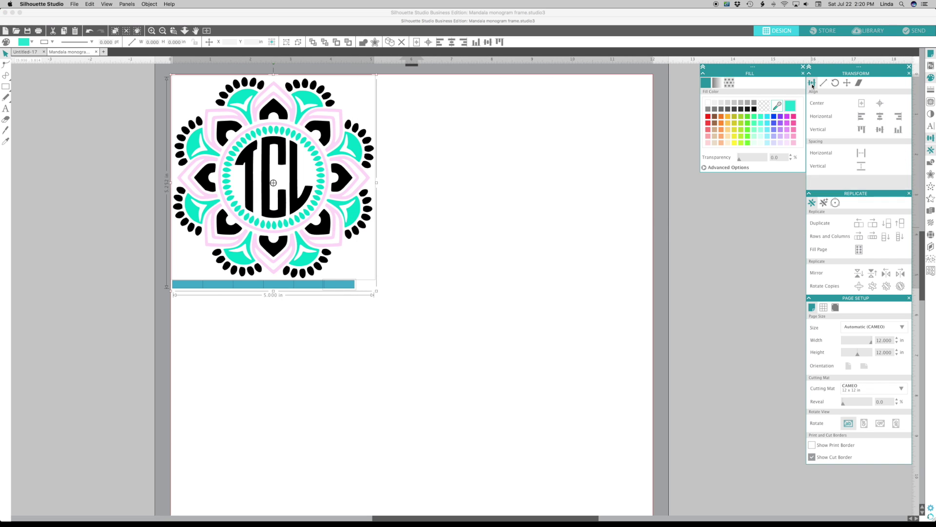
{"action": "left_click", "coordinate": [899, 116]}
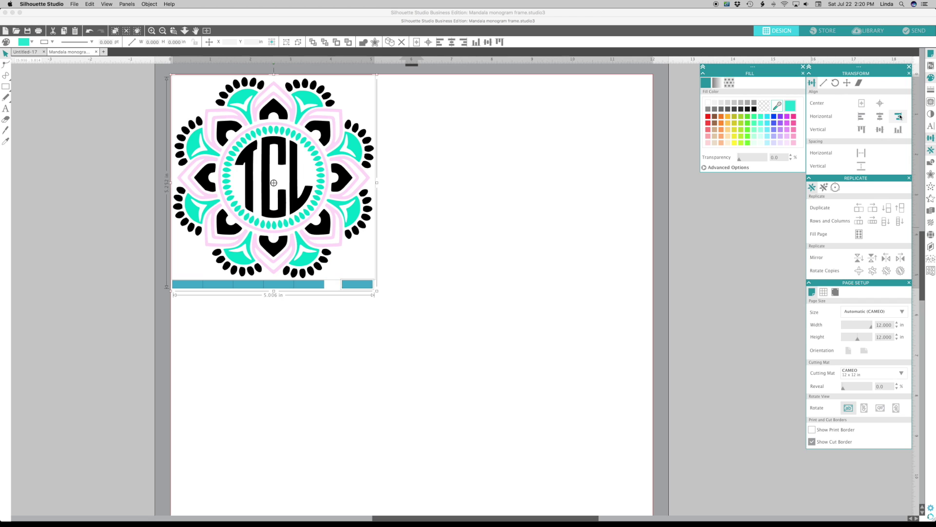
{"action": "left_click", "coordinate": [900, 117]}
Delete the second, third and fifth rectangles so only the left, middle and right ones remain beneath the design
{"action": "left_click", "coordinate": [327, 293]}
{"action": "left_click", "coordinate": [314, 285]}
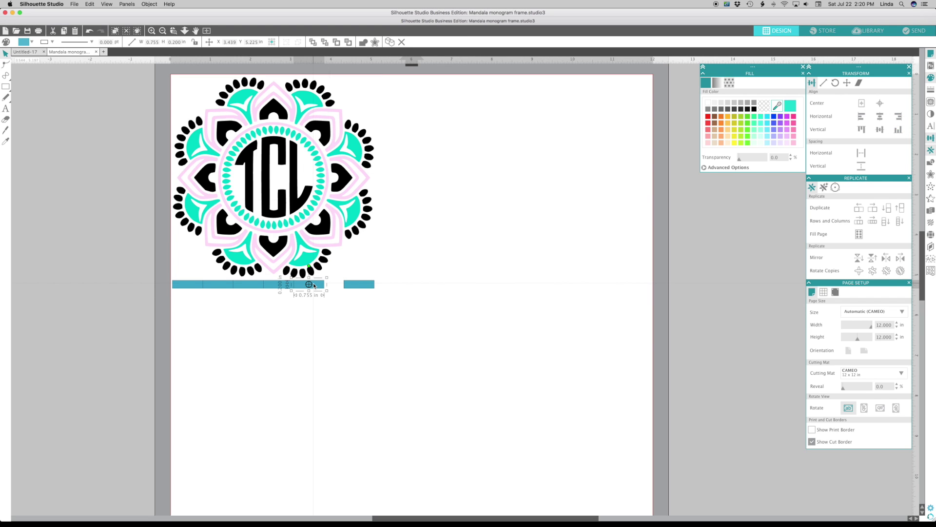
{"action": "key", "text": "Delete"}
{"action": "left_click", "coordinate": [249, 285]}
{"action": "key", "text": "Delete"}
{"action": "left_click", "coordinate": [218, 285]}
{"action": "key", "text": "Delete"}
Space the three remaining rectangles evenly in the horizontal direction
{"action": "left_click_drag", "start_coordinate": [186, 301], "coordinate": [359, 289]}
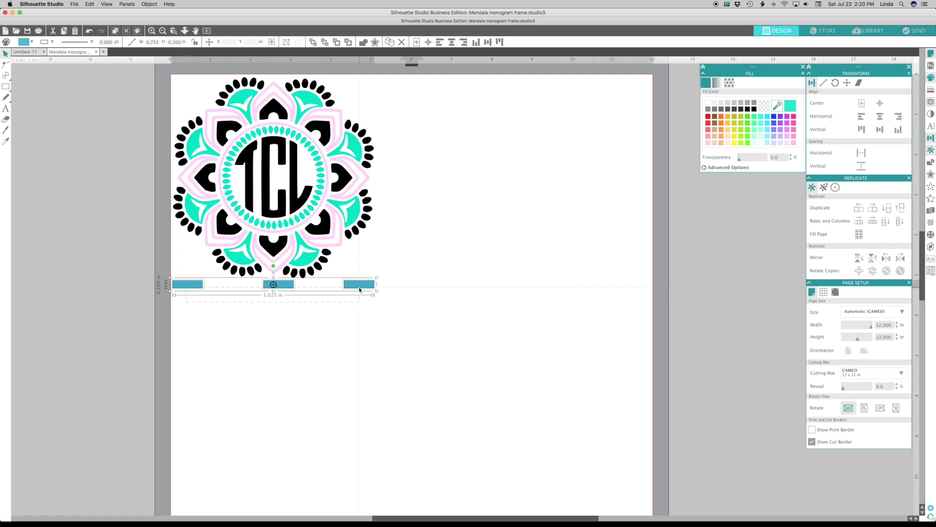
{"action": "left_click", "coordinate": [862, 152]}
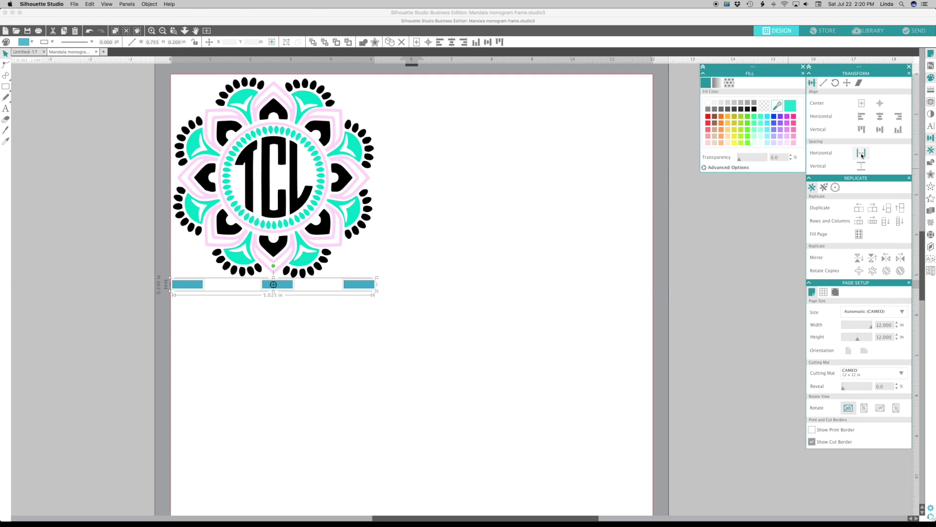
{"action": "left_click", "coordinate": [272, 310]}
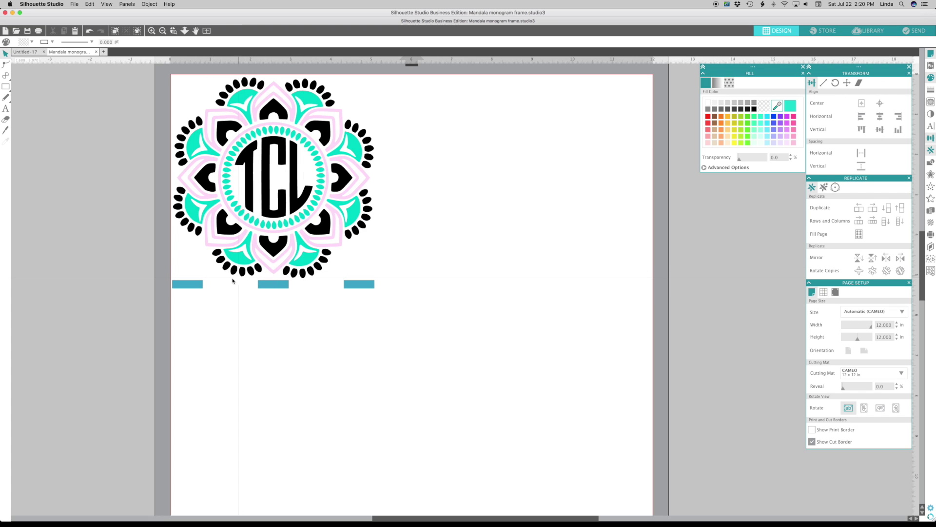
Move the row of three rectangles slightly farther down from the mandala design
{"action": "left_click_drag", "start_coordinate": [188, 298], "coordinate": [361, 292]}
{"action": "left_click", "coordinate": [395, 307]}
{"action": "left_click", "coordinate": [376, 310]}
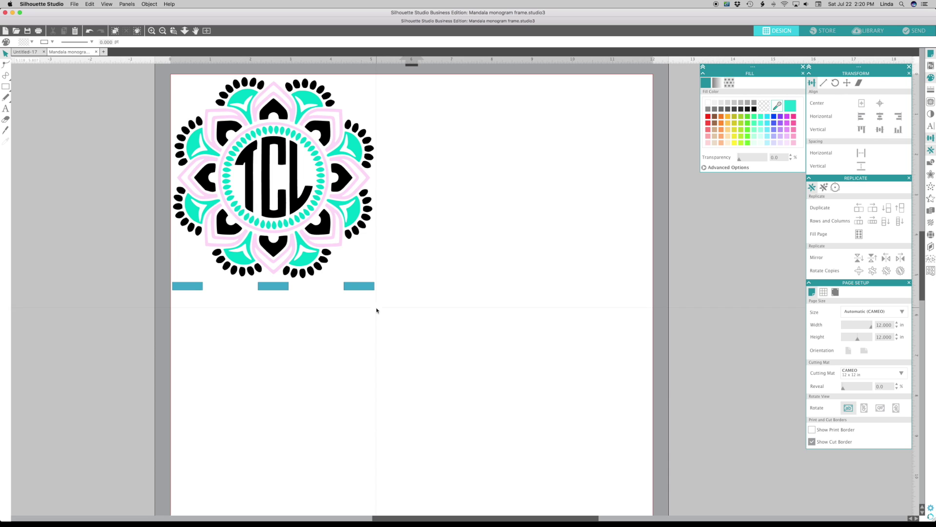
{"action": "left_click", "coordinate": [383, 306]}
Copy the mandala design with its three rectangles and place the pasted copy in the page's upper-right corner
{"action": "left_click", "coordinate": [228, 126]}
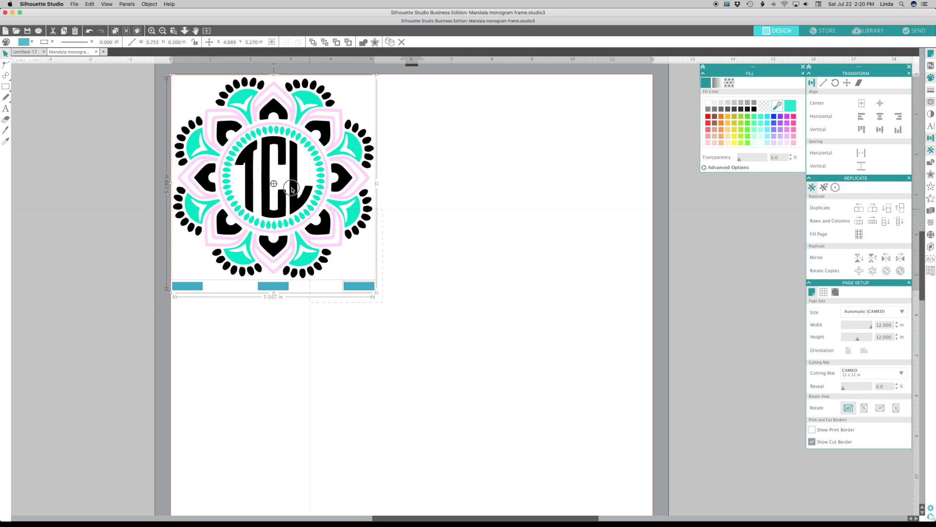
{"action": "right_click", "coordinate": [188, 111]}
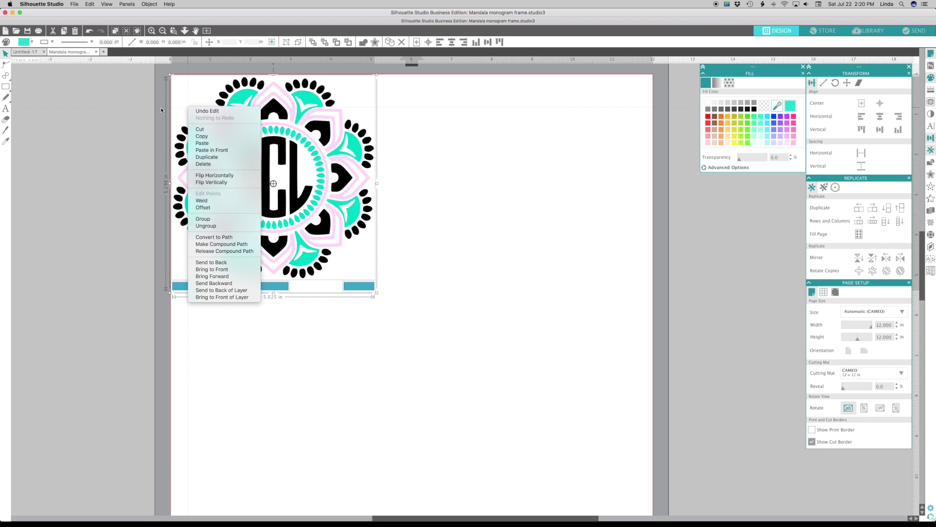
{"action": "left_click", "coordinate": [205, 136]}
{"action": "right_click", "coordinate": [315, 174]}
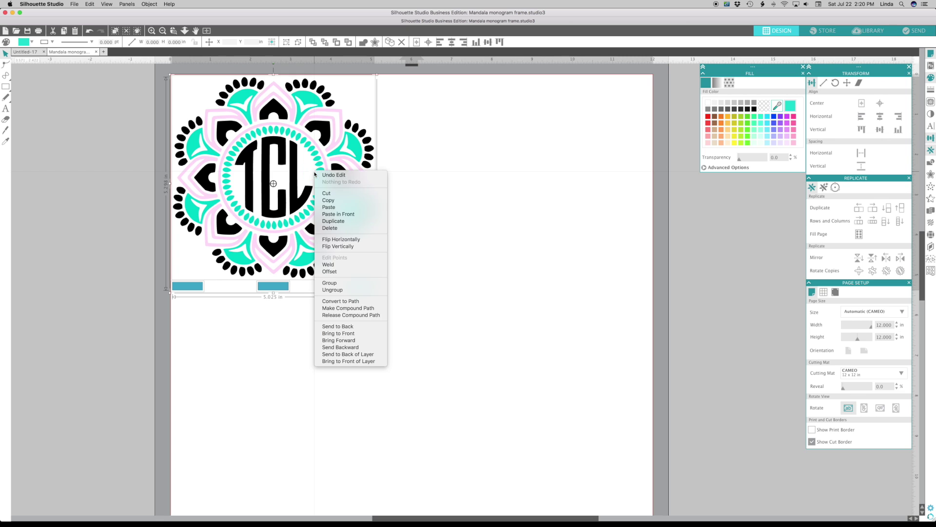
{"action": "left_click", "coordinate": [332, 207]}
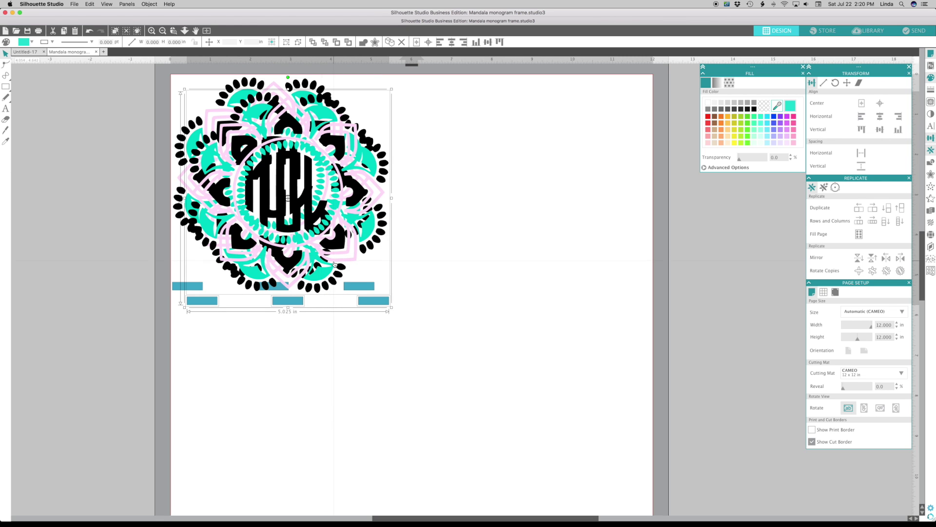
{"action": "left_click_drag", "start_coordinate": [347, 263], "coordinate": [604, 249]}
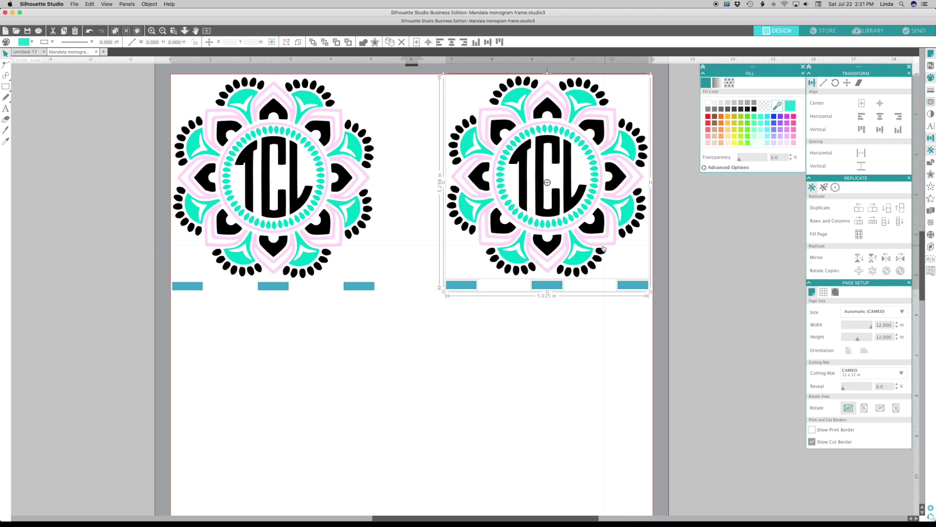
{"action": "left_click", "coordinate": [292, 245]}
{"action": "right_click", "coordinate": [293, 245]}
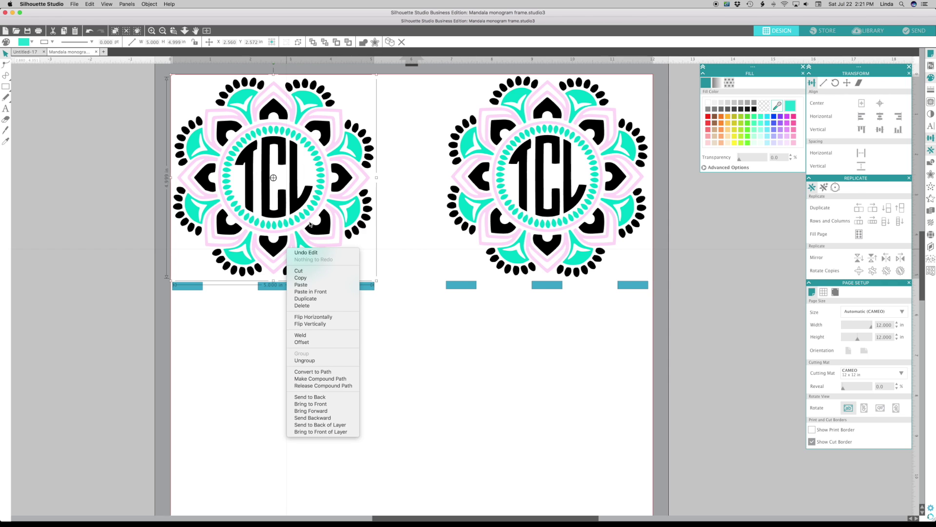
{"action": "left_click", "coordinate": [399, 78]}
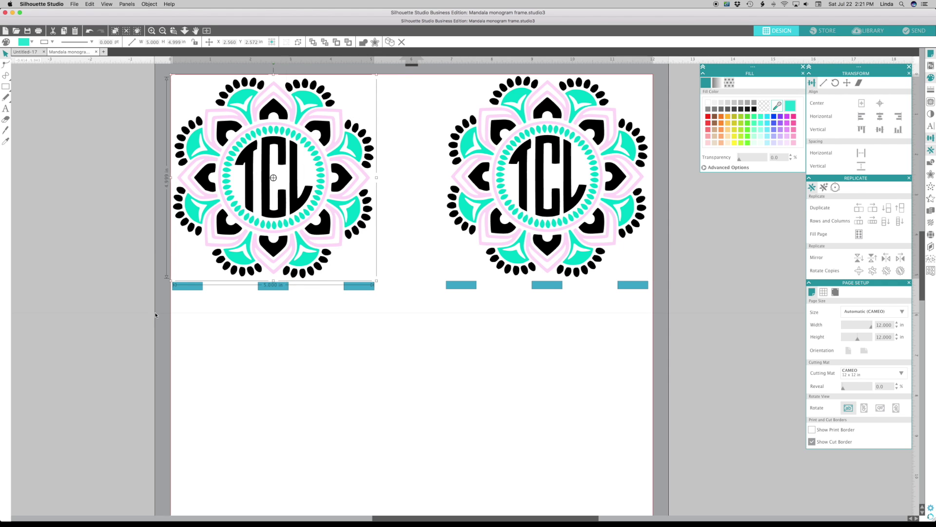
{"action": "left_click", "coordinate": [286, 140]}
{"action": "right_click", "coordinate": [320, 118]}
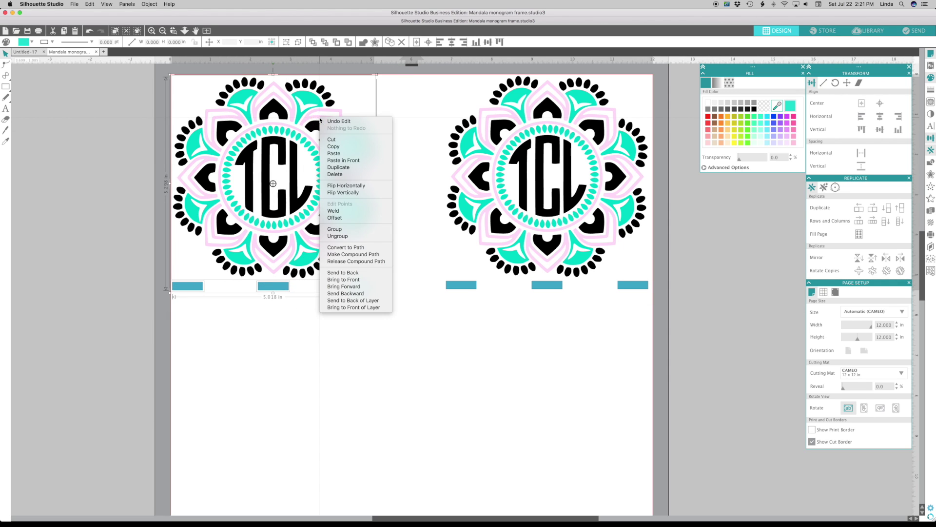
{"action": "left_click", "coordinate": [335, 148]}
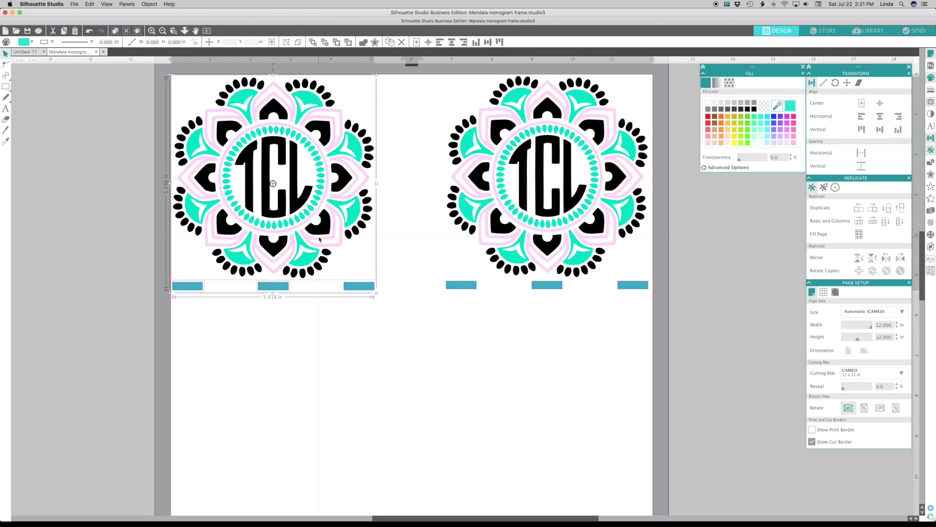
{"action": "right_click", "coordinate": [320, 239]}
{"action": "left_click", "coordinate": [337, 272]}
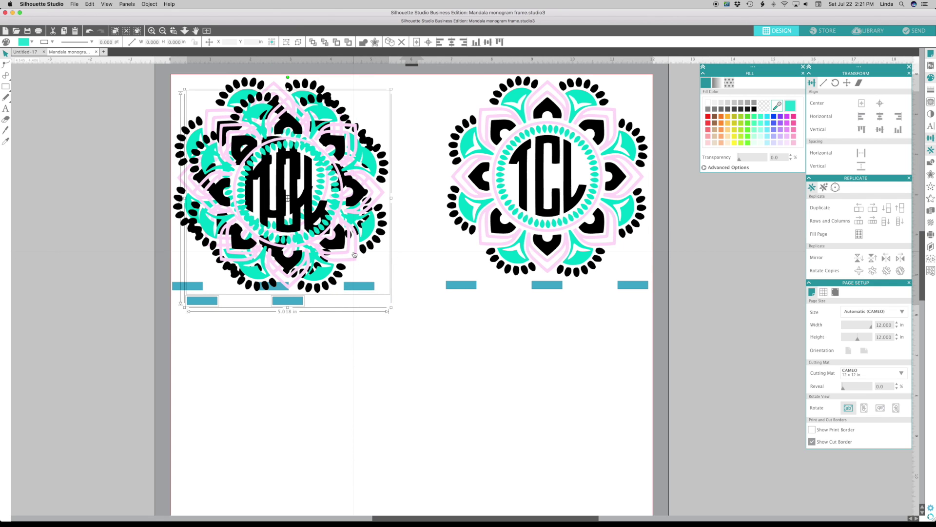
{"action": "scroll", "coordinate": [354, 254], "scroll_direction": "down", "scroll_amount": 1}
{"action": "scroll", "coordinate": [355, 254], "scroll_direction": "left", "scroll_amount": 1}
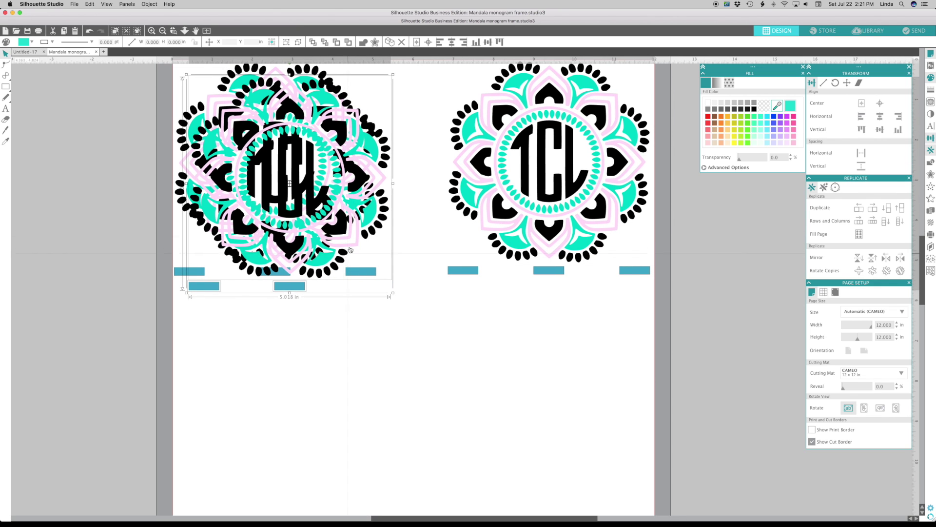
{"action": "left_click_drag", "start_coordinate": [351, 249], "coordinate": [338, 311]}
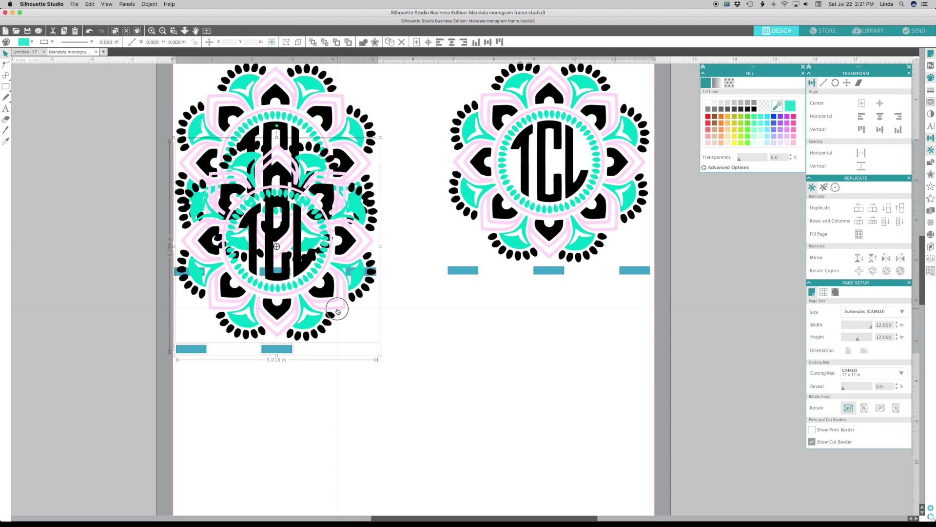
{"action": "key", "text": "super+z"}
{"action": "key", "text": "super+z"}
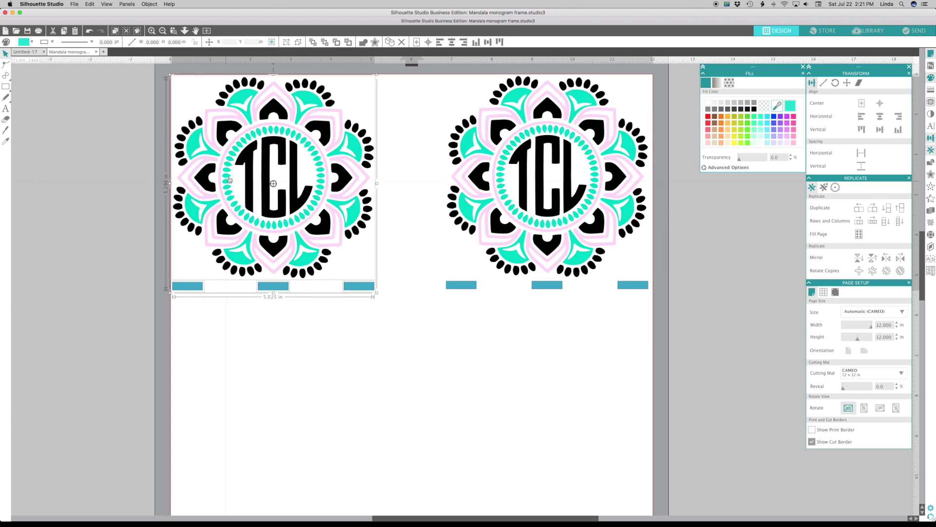
Copy the upper-left design with all three rectangles and place the pasted copy directly beneath it
{"action": "right_click", "coordinate": [292, 228]}
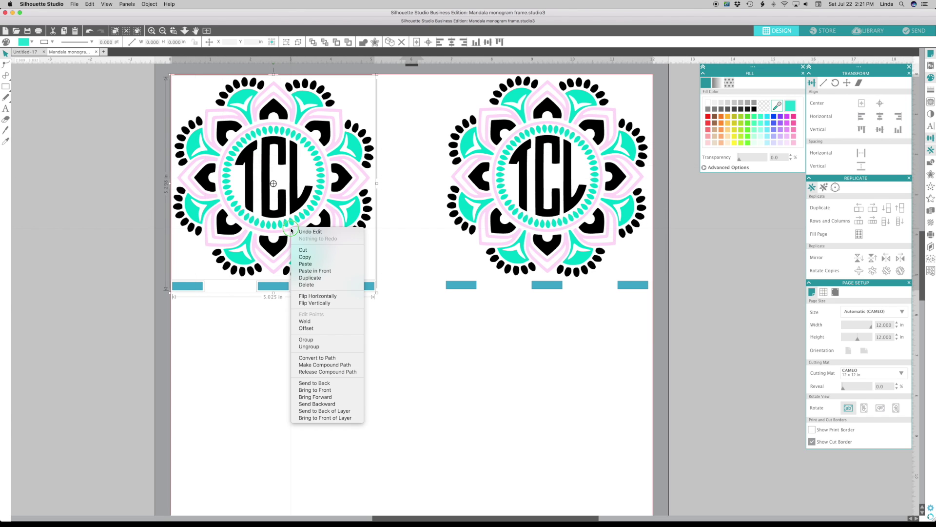
{"action": "left_click", "coordinate": [316, 258]}
{"action": "right_click", "coordinate": [298, 219]}
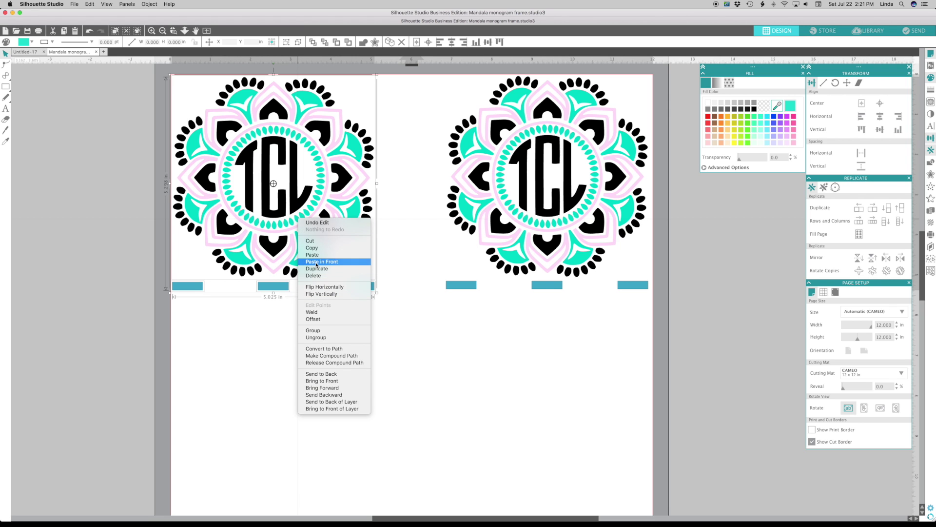
{"action": "left_click", "coordinate": [319, 254]}
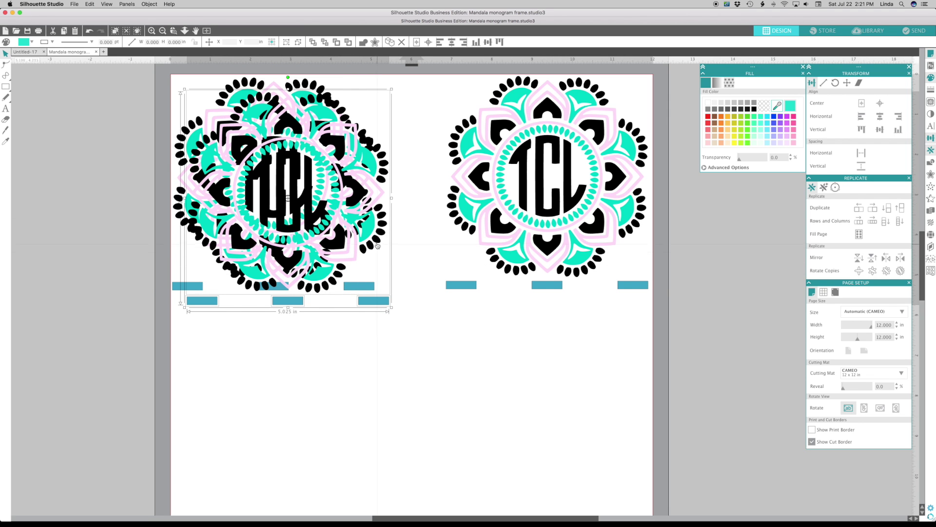
{"action": "left_click_drag", "start_coordinate": [377, 245], "coordinate": [359, 444]}
{"action": "scroll", "coordinate": [359, 443], "scroll_direction": "down", "scroll_amount": 5}
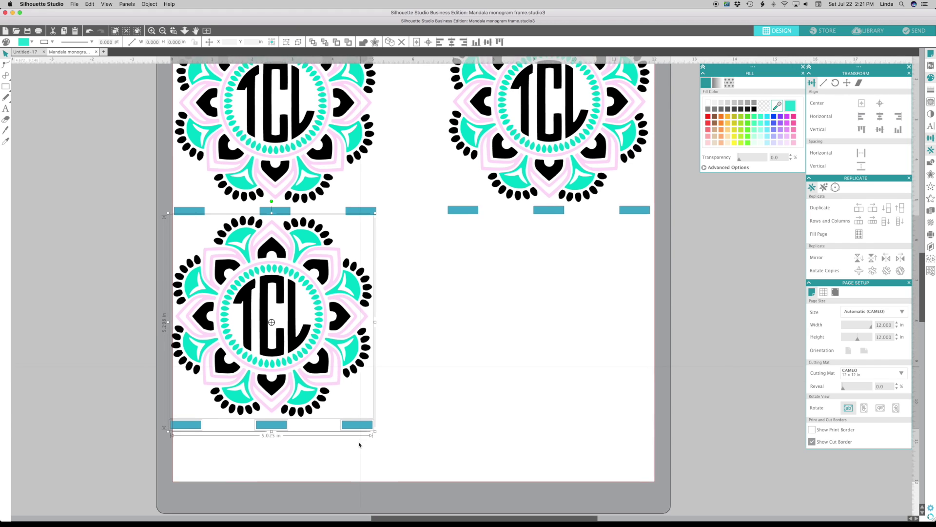
Move the lower copy down into the page's lower-left corner and nudge it left to line up with the design above
{"action": "left_click", "coordinate": [326, 320]}
{"action": "left_click_drag", "start_coordinate": [327, 321], "coordinate": [333, 371]}
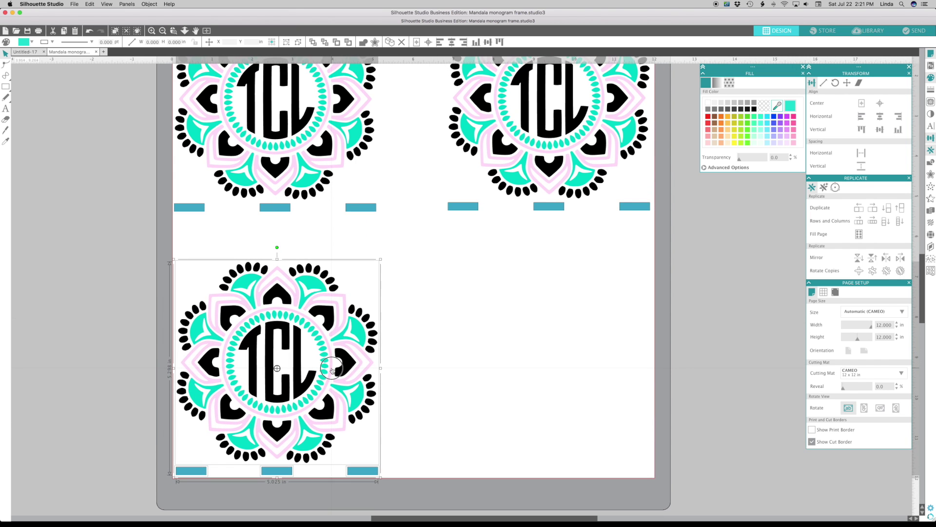
{"action": "scroll", "coordinate": [146, 201], "scroll_direction": "up", "scroll_amount": 4}
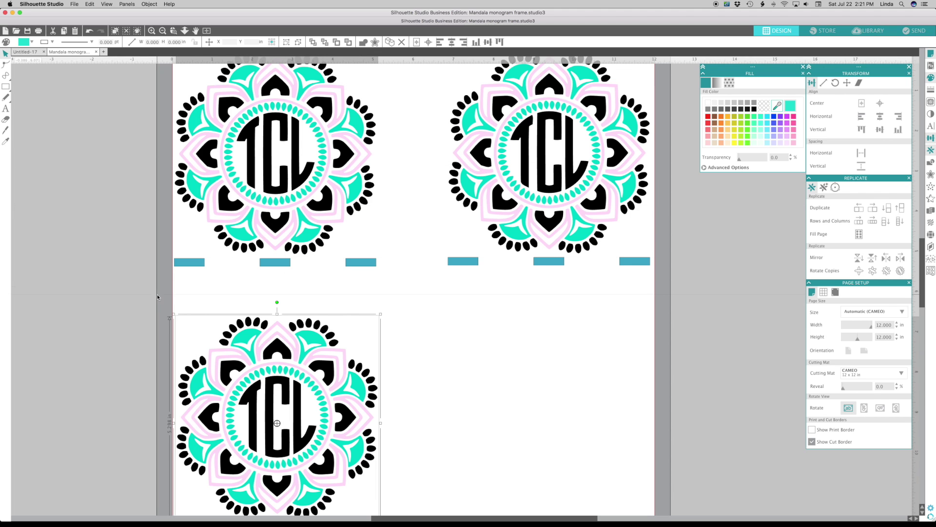
{"action": "scroll", "coordinate": [154, 310], "scroll_direction": "down", "scroll_amount": 2}
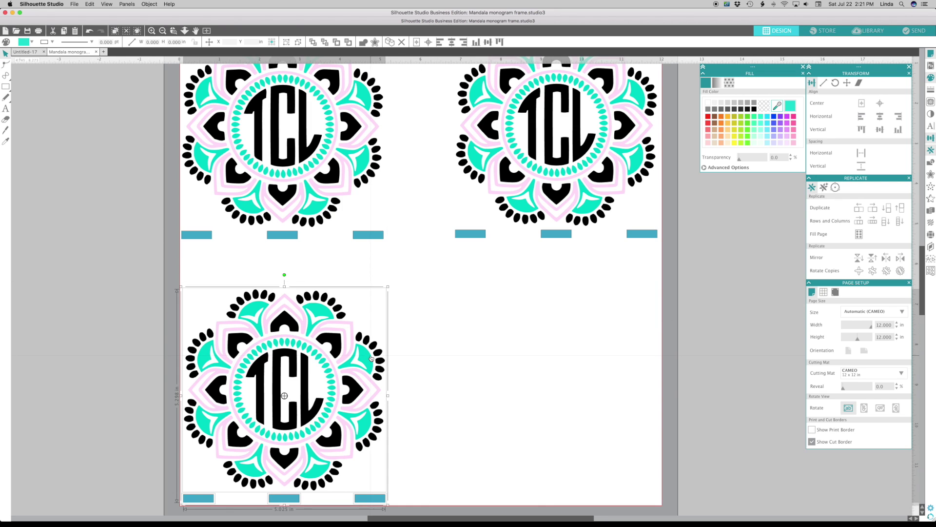
{"action": "key", "text": "Left"}
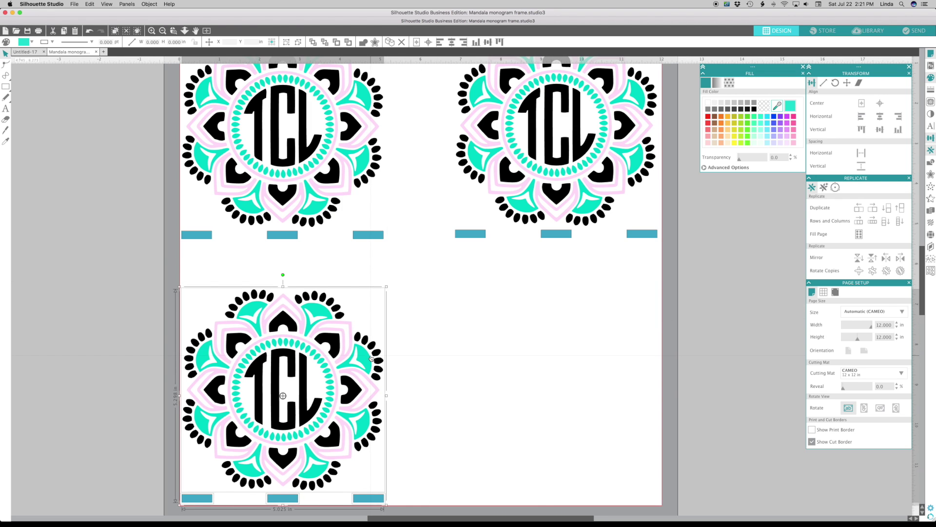
Ungroup each of the three mandala designs: upper-left, upper-right and lower-left
{"action": "scroll", "coordinate": [372, 262], "scroll_direction": "up", "scroll_amount": 4}
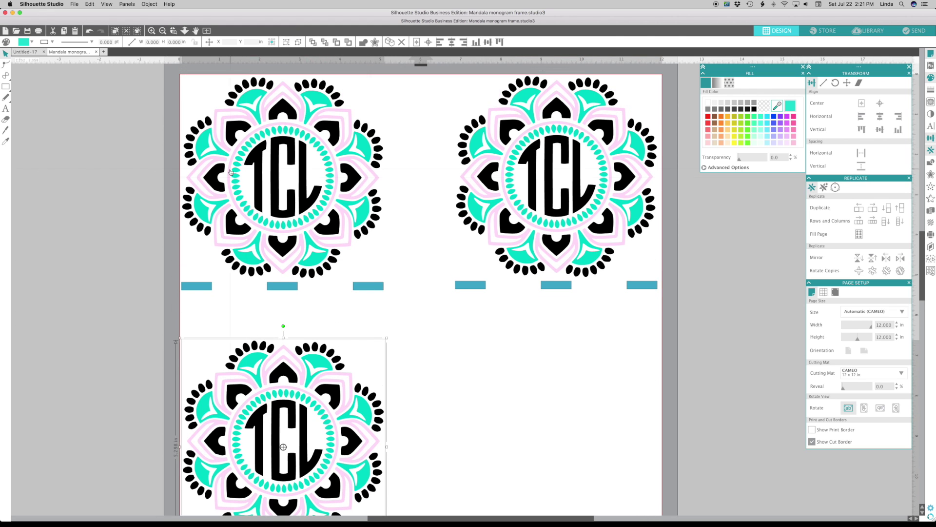
{"action": "left_click", "coordinate": [230, 177]}
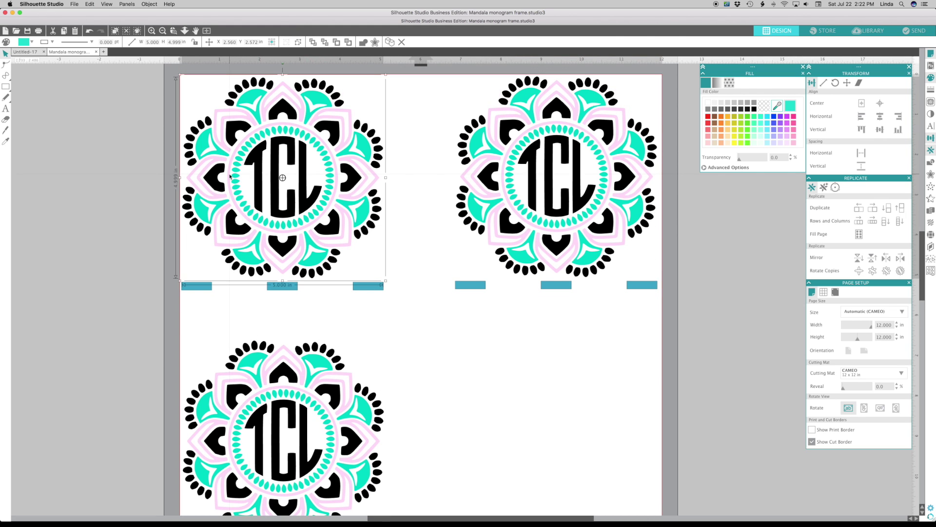
{"action": "right_click", "coordinate": [234, 180]}
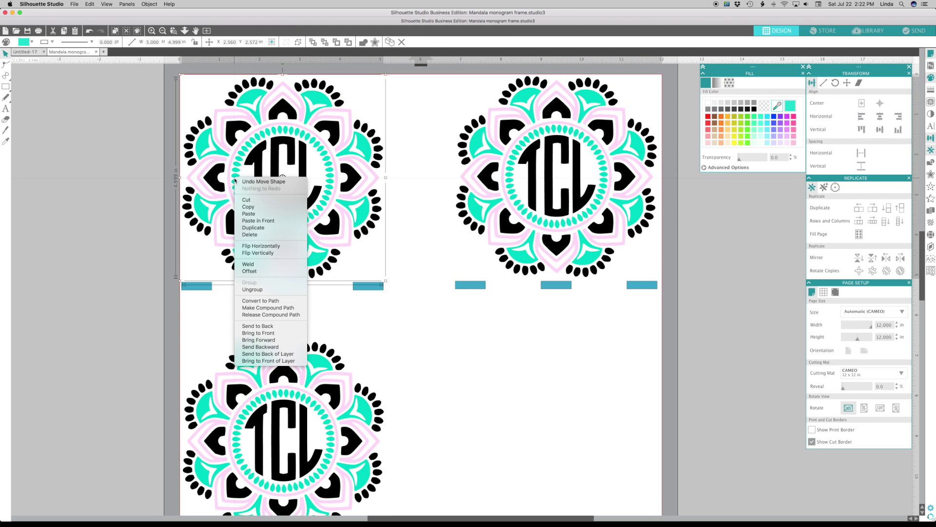
{"action": "left_click", "coordinate": [252, 290]}
{"action": "right_click", "coordinate": [531, 175]}
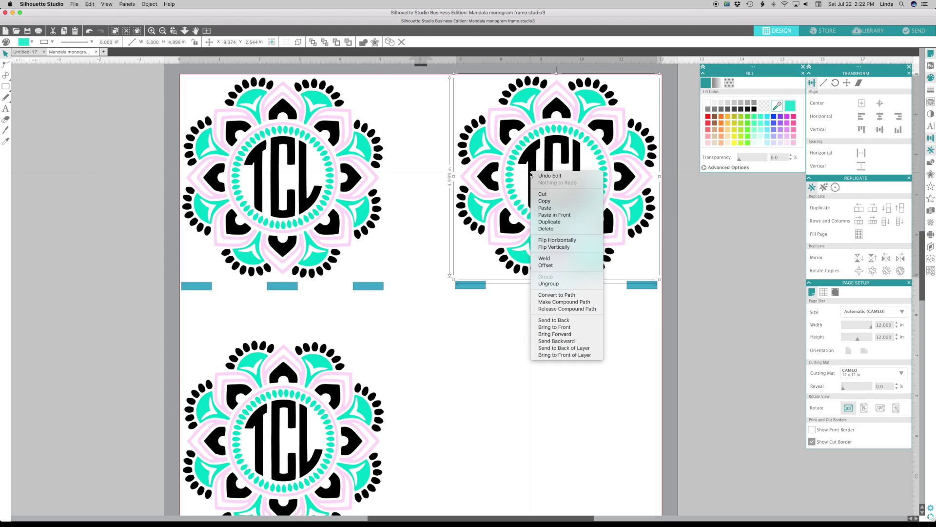
{"action": "left_click", "coordinate": [536, 284]}
{"action": "right_click", "coordinate": [246, 408]}
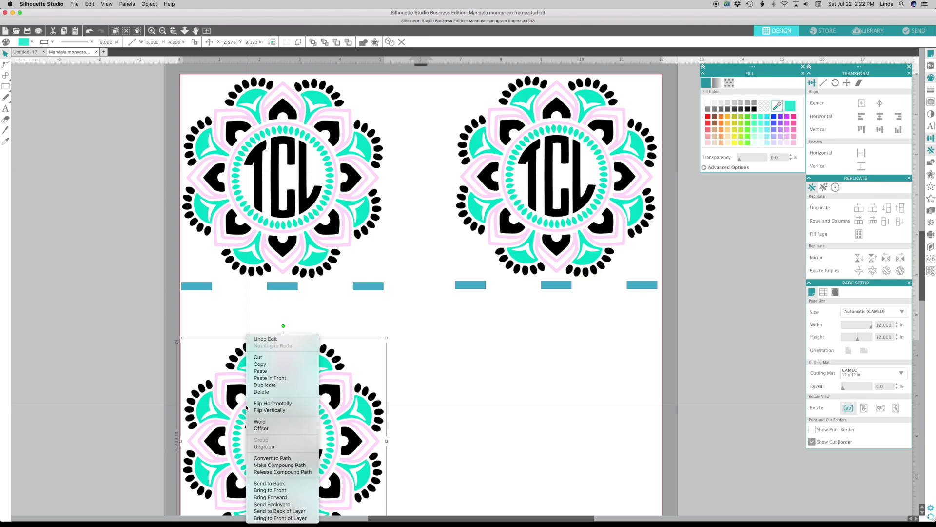
{"action": "left_click", "coordinate": [273, 448]}
{"action": "left_click", "coordinate": [175, 238]}
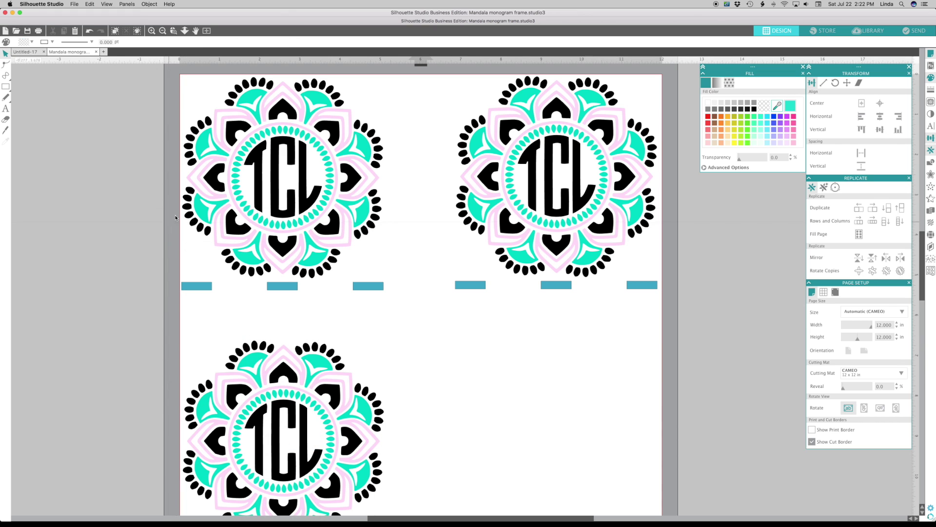
Delete all turquoise and pink pieces from the upper-left mandala, keeping its black pieces, TCL monogram and three rectangles
{"action": "left_click", "coordinate": [221, 155]}
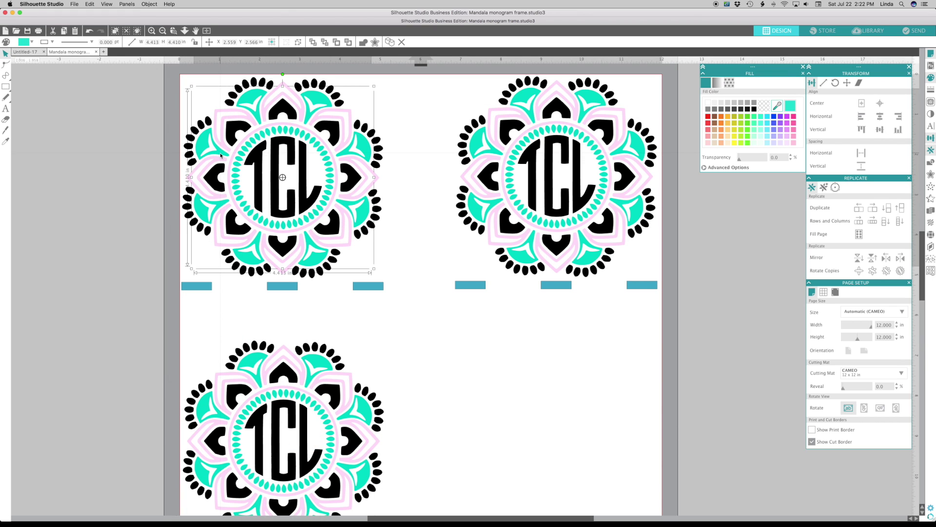
{"action": "key", "text": "Delete"}
{"action": "left_click", "coordinate": [220, 144]}
{"action": "key", "text": "Delete"}
{"action": "left_click", "coordinate": [244, 154]}
{"action": "key", "text": "Delete"}
{"action": "left_click", "coordinate": [237, 153]}
{"action": "key", "text": "Delete"}
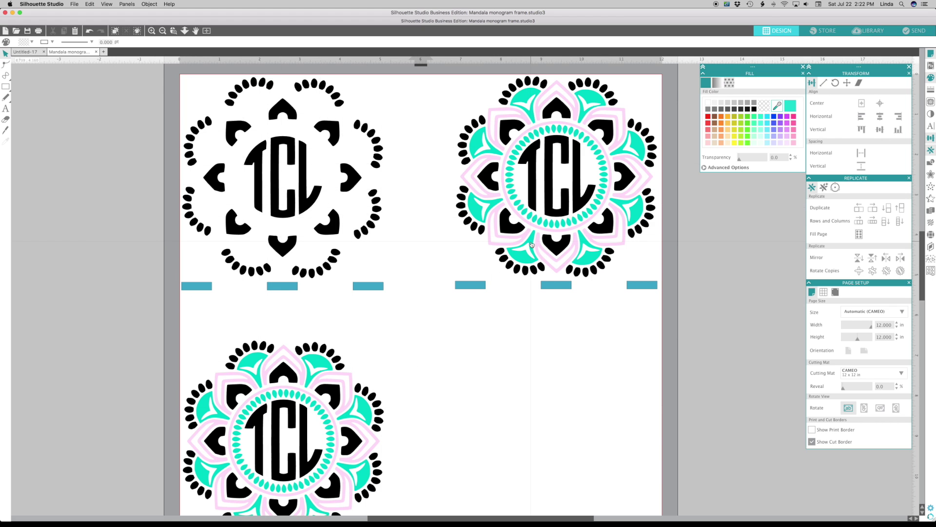
Delete the black pieces, TCL monogram and pink pieces from the upper-right mandala, keeping its turquoise parts and rectangles
{"action": "scroll", "coordinate": [532, 244], "scroll_direction": "right", "scroll_amount": 2}
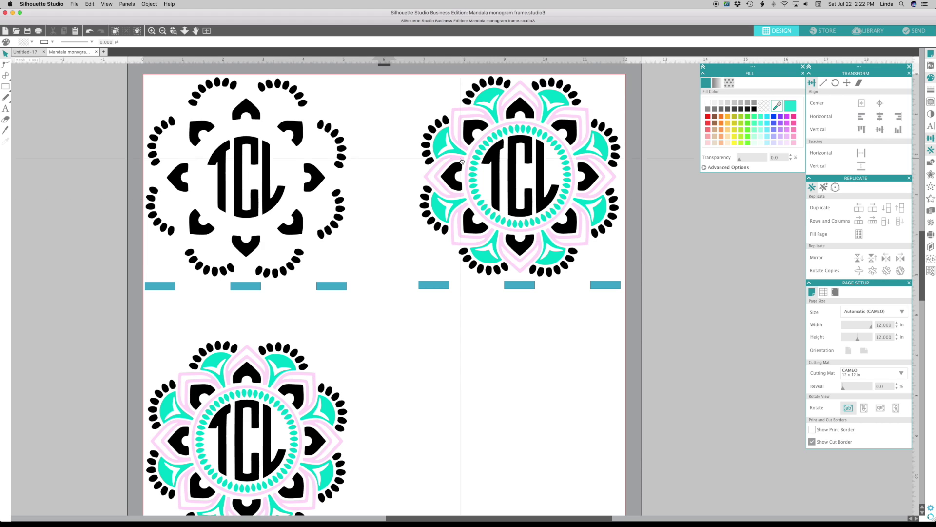
{"action": "left_click", "coordinate": [426, 152]}
{"action": "key", "text": "Delete"}
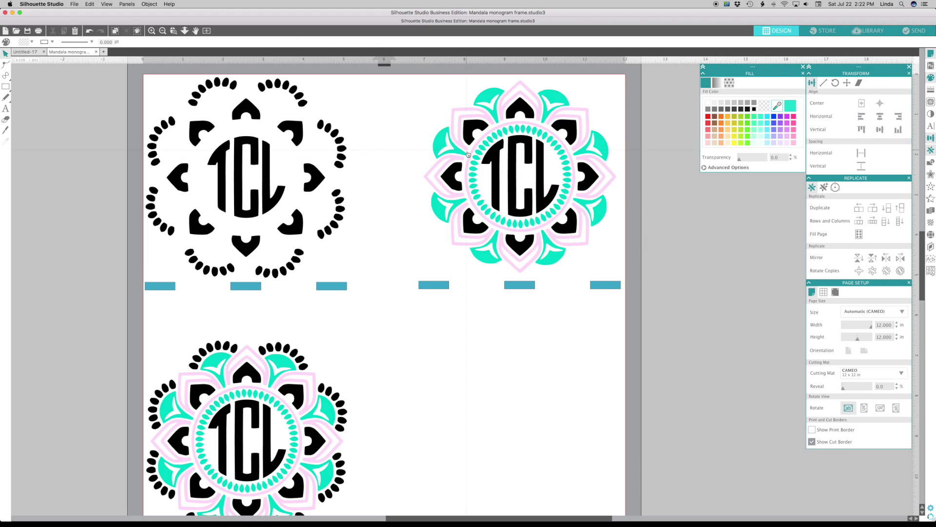
{"action": "left_click", "coordinate": [455, 179]}
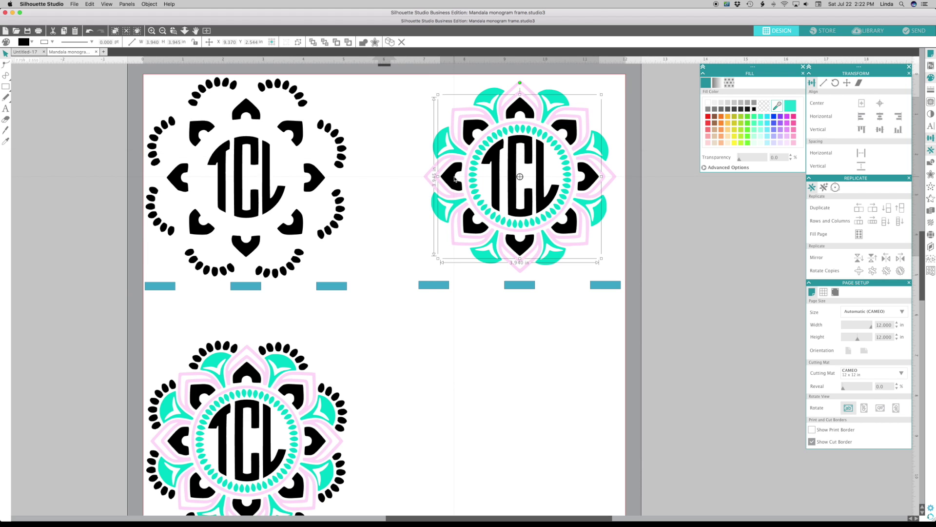
{"action": "left_click", "coordinate": [493, 183]}
{"action": "key", "text": "Delete"}
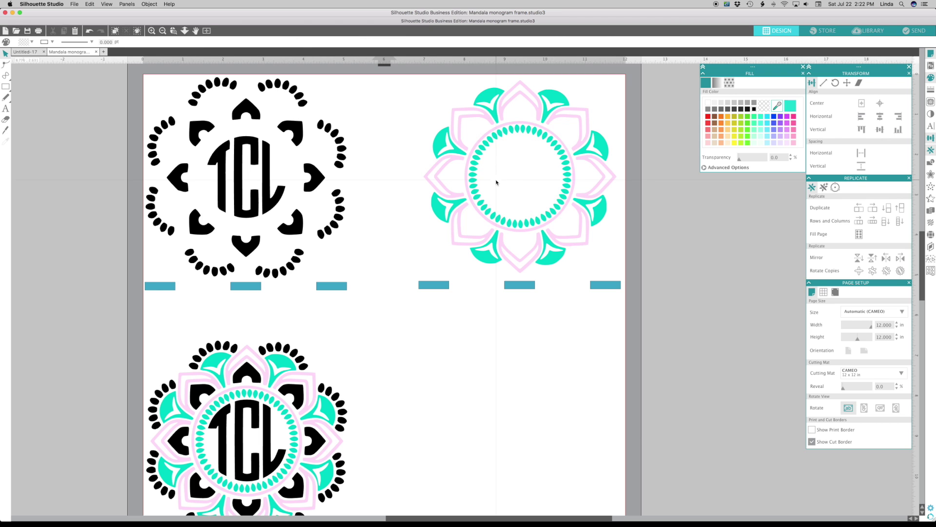
{"action": "left_click", "coordinate": [466, 150]}
{"action": "key", "text": "Delete"}
{"action": "left_click", "coordinate": [519, 175]}
{"action": "left_click", "coordinate": [365, 304]}
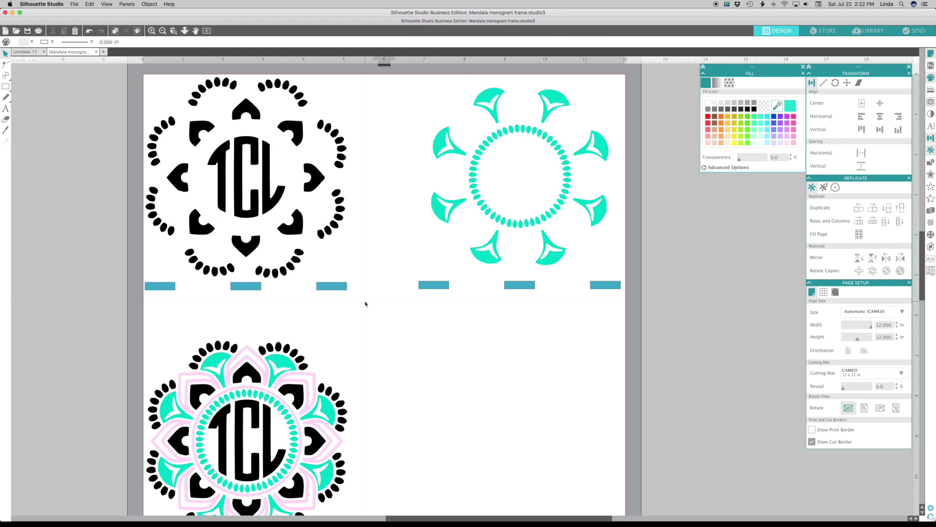
Delete the turquoise pieces, black pieces and TCL monogram from the lower-left mandala, keeping its pink parts and rectangles
{"action": "scroll", "coordinate": [365, 304], "scroll_direction": "down", "scroll_amount": 2}
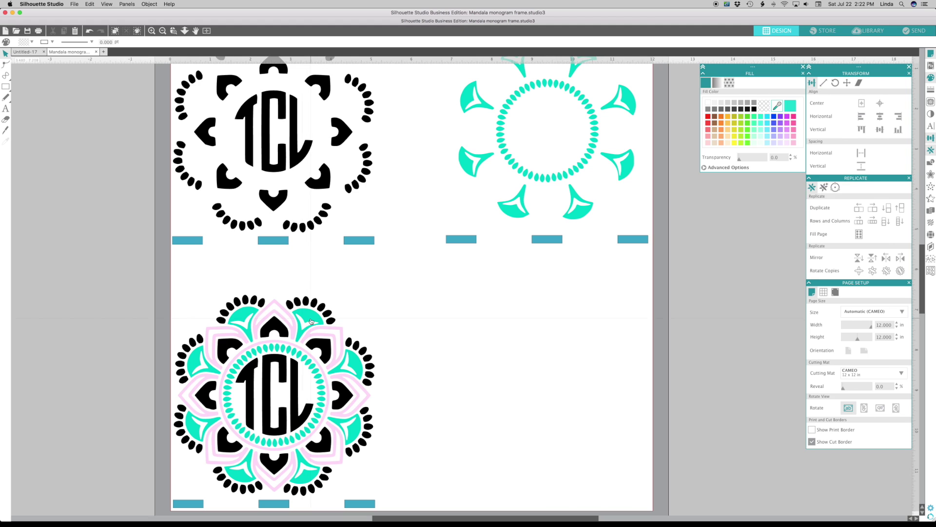
{"action": "left_click", "coordinate": [307, 319]}
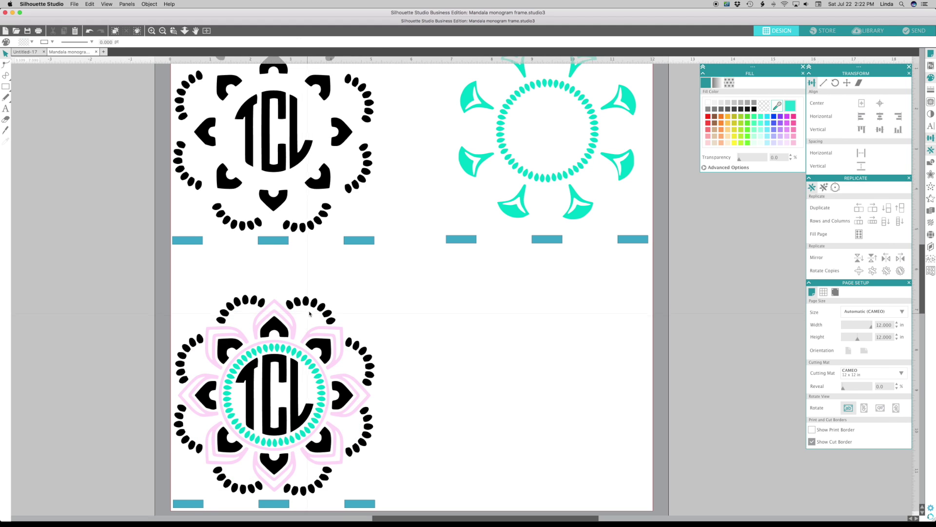
{"action": "left_click", "coordinate": [313, 309]}
{"action": "key", "text": "Delete"}
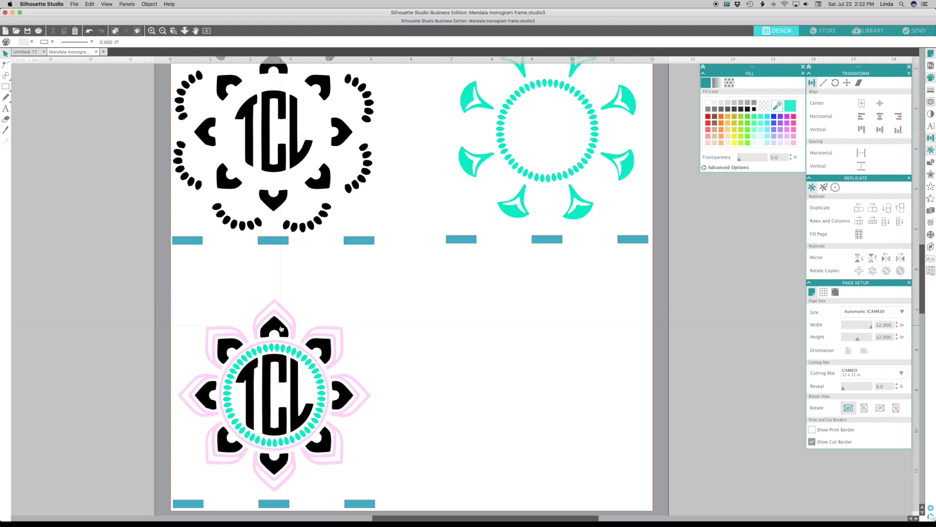
{"action": "left_click", "coordinate": [281, 328]}
{"action": "key", "text": "Delete"}
{"action": "left_click", "coordinate": [271, 351]}
{"action": "key", "text": "Delete"}
{"action": "left_click", "coordinate": [268, 369]}
{"action": "key", "text": "Delete"}
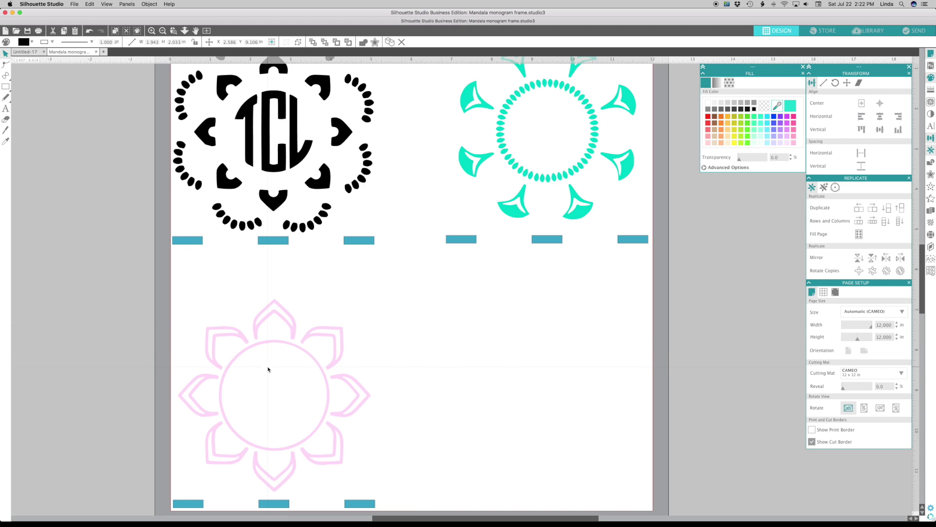
Open the cut setup for the page and choose Oracal 651 as the material type
{"action": "scroll", "coordinate": [268, 369], "scroll_direction": "down", "scroll_amount": 1}
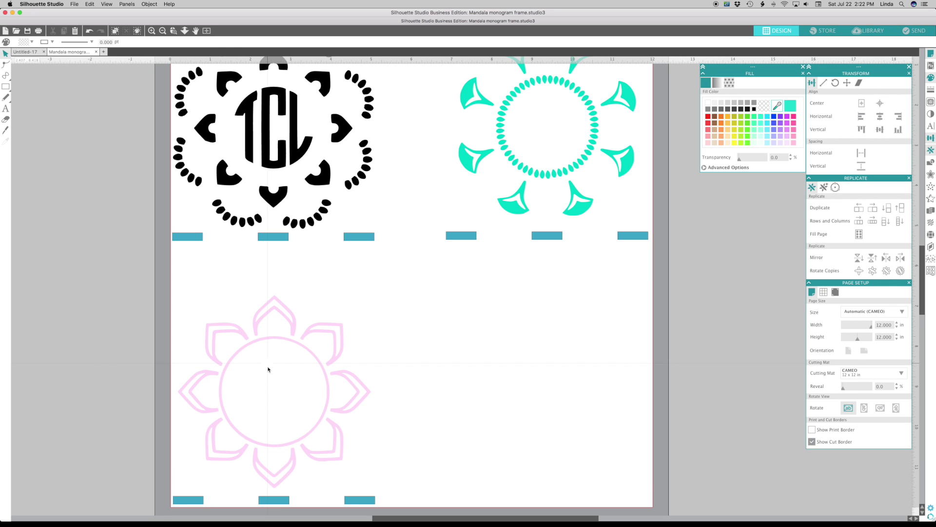
{"action": "scroll", "coordinate": [218, 271], "scroll_direction": "up", "scroll_amount": 5}
{"action": "left_click", "coordinate": [163, 30]}
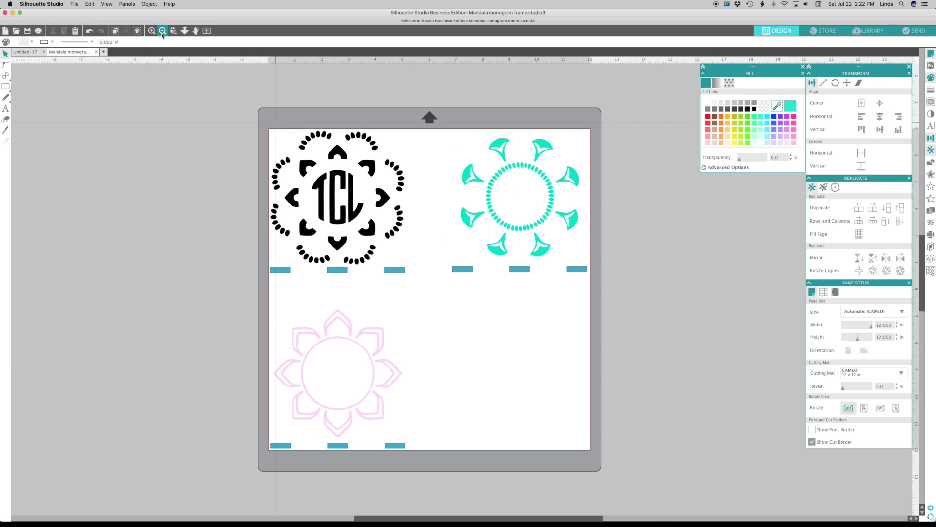
{"action": "scroll", "coordinate": [249, 120], "scroll_direction": "right", "scroll_amount": 2}
{"action": "scroll", "coordinate": [249, 120], "scroll_direction": "right", "scroll_amount": 1}
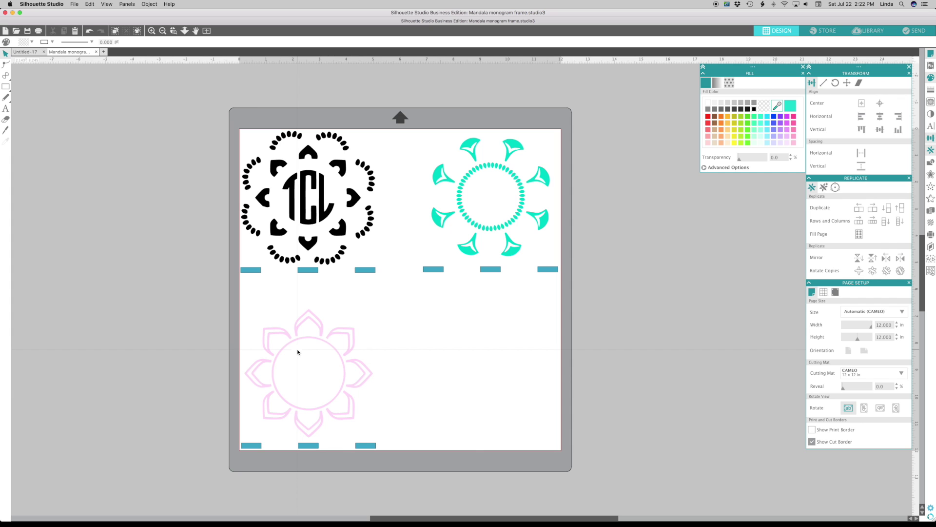
{"action": "left_click", "coordinate": [918, 31]}
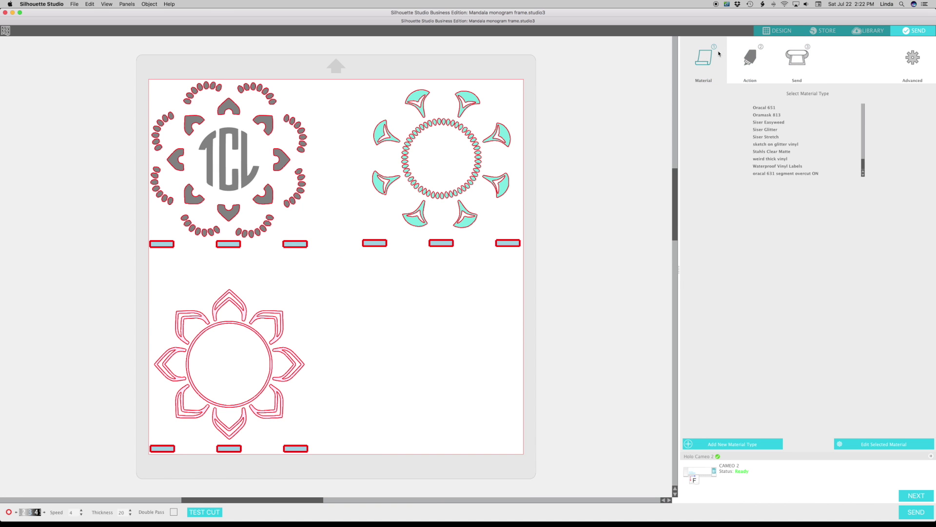
{"action": "left_click", "coordinate": [864, 162]}
{"action": "left_click_drag", "start_coordinate": [865, 162], "coordinate": [865, 159]}
{"action": "left_click", "coordinate": [781, 158]}
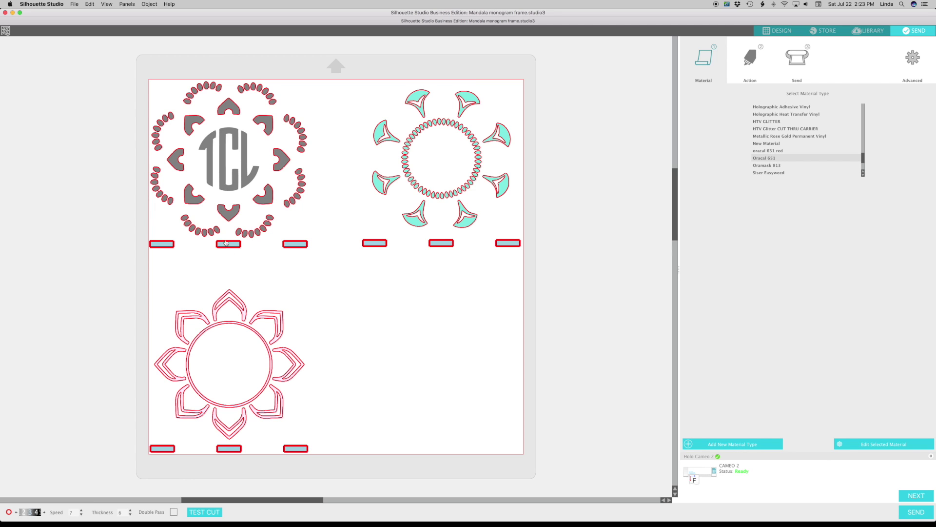
Select all designs and rectangles on the page and set their cut style to No Cut
{"action": "left_click_drag", "start_coordinate": [551, 69], "coordinate": [163, 377]}
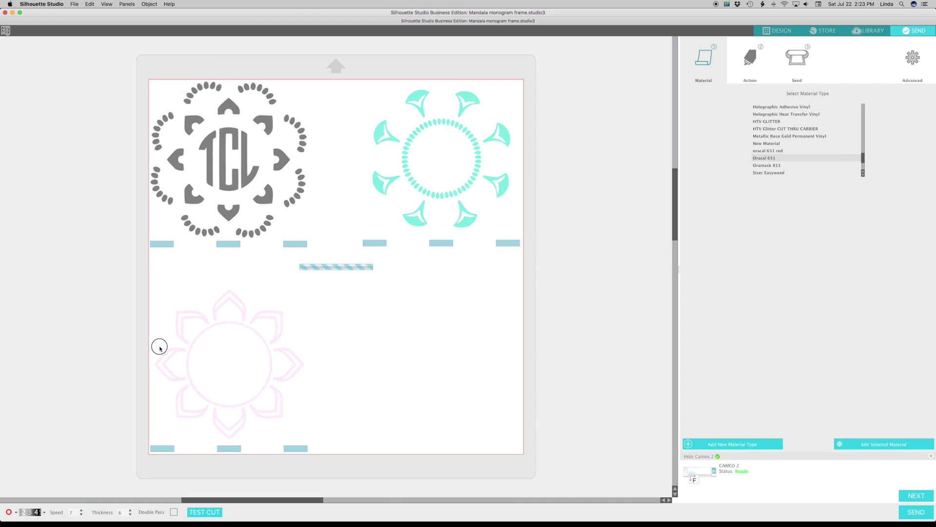
{"action": "left_click_drag", "start_coordinate": [132, 67], "coordinate": [552, 451]}
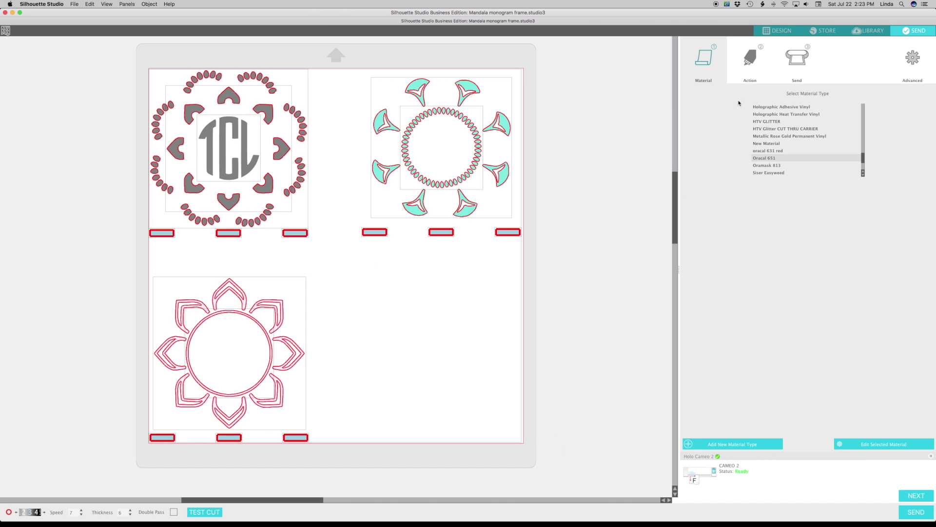
{"action": "left_click", "coordinate": [750, 58]}
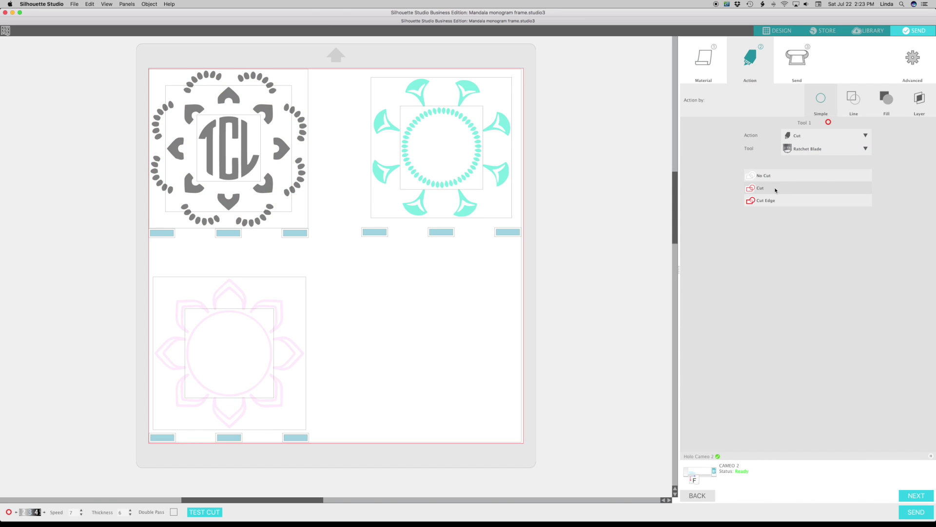
{"action": "left_click", "coordinate": [786, 177]}
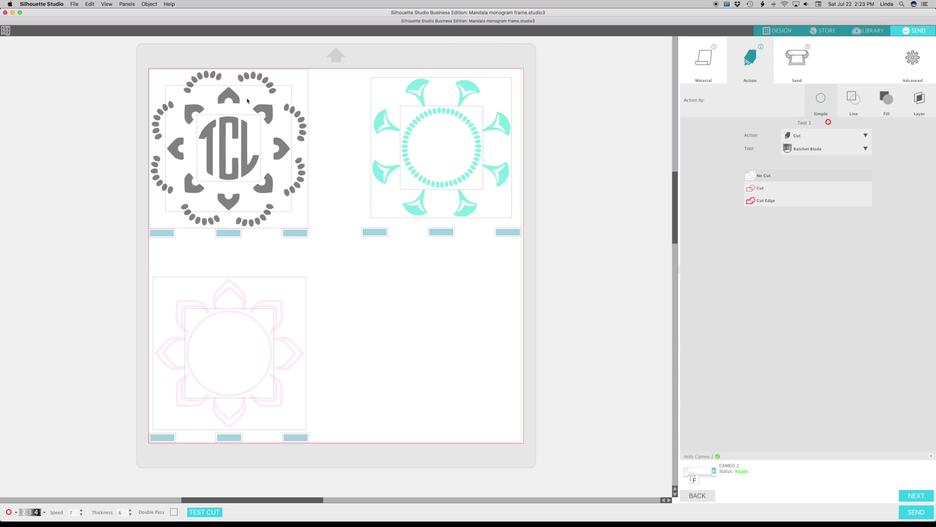
{"action": "left_click", "coordinate": [569, 147]}
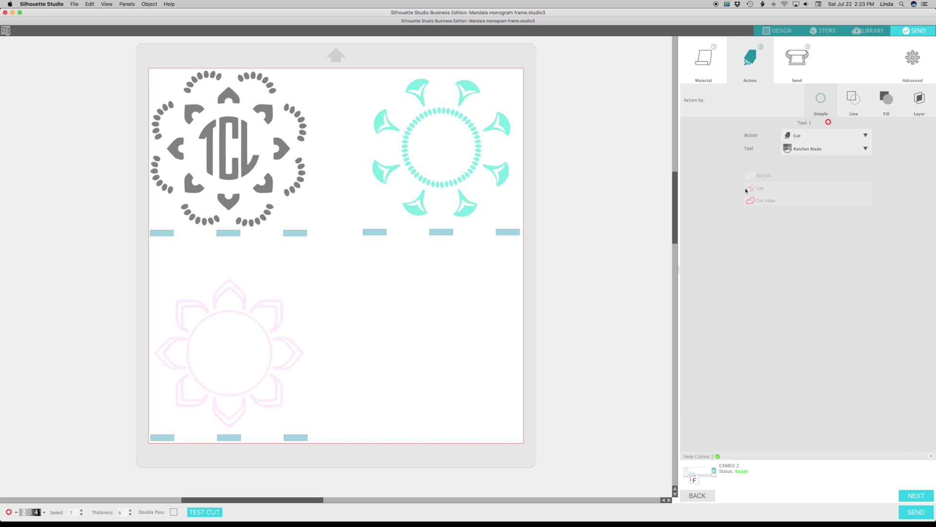
Set the cut style of all designs and rectangles to Cut and proceed to the machine sending stage
{"action": "left_click_drag", "start_coordinate": [567, 59], "coordinate": [160, 396]}
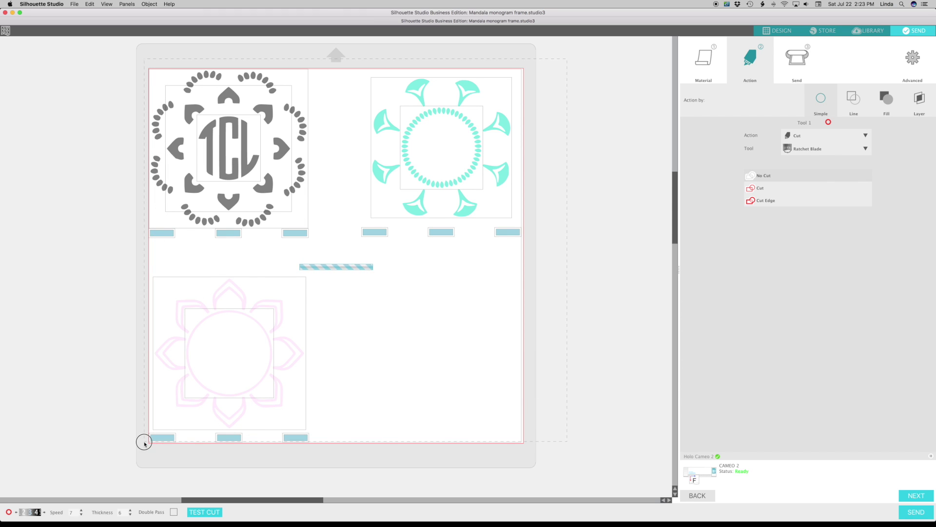
{"action": "left_click", "coordinate": [760, 189]}
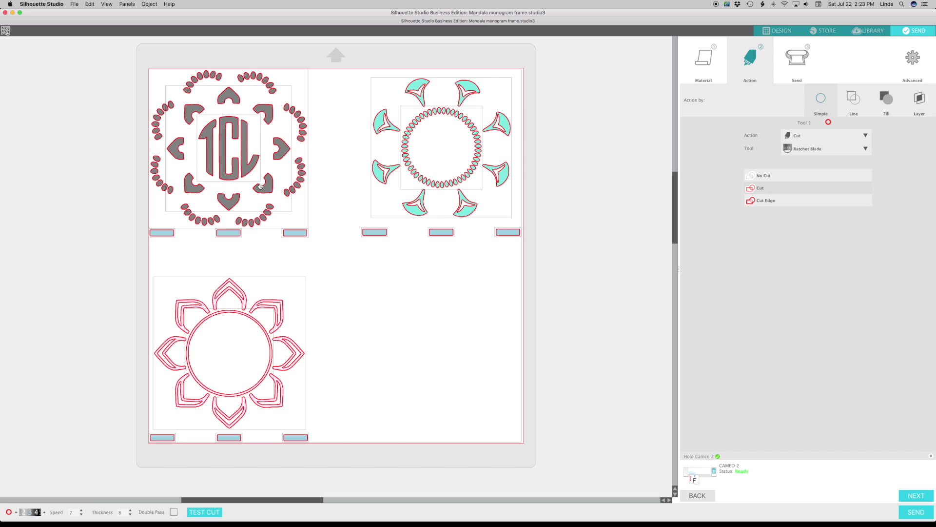
{"action": "left_click", "coordinate": [563, 199]}
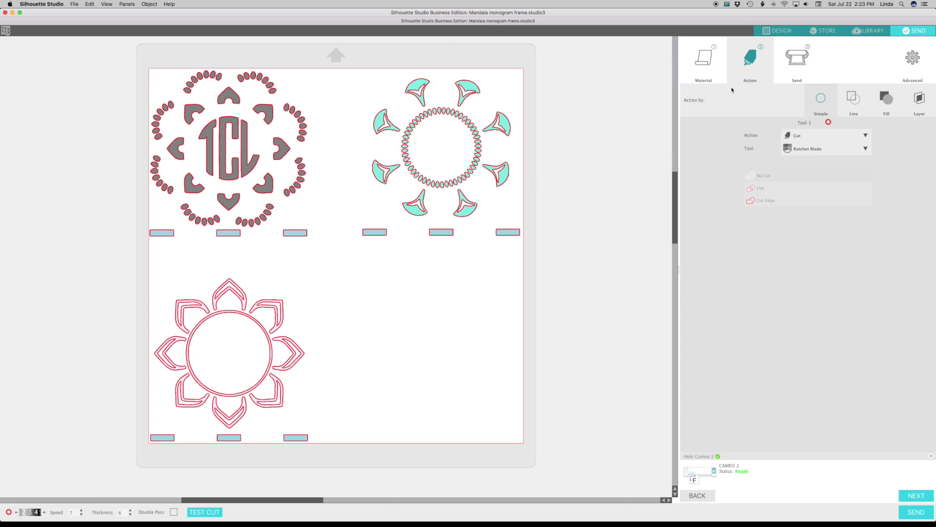
{"action": "left_click", "coordinate": [791, 66]}
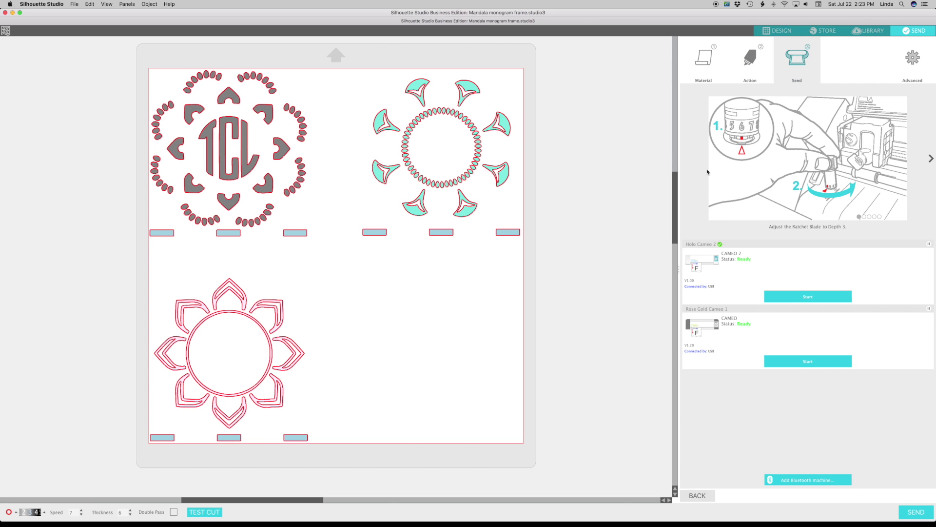